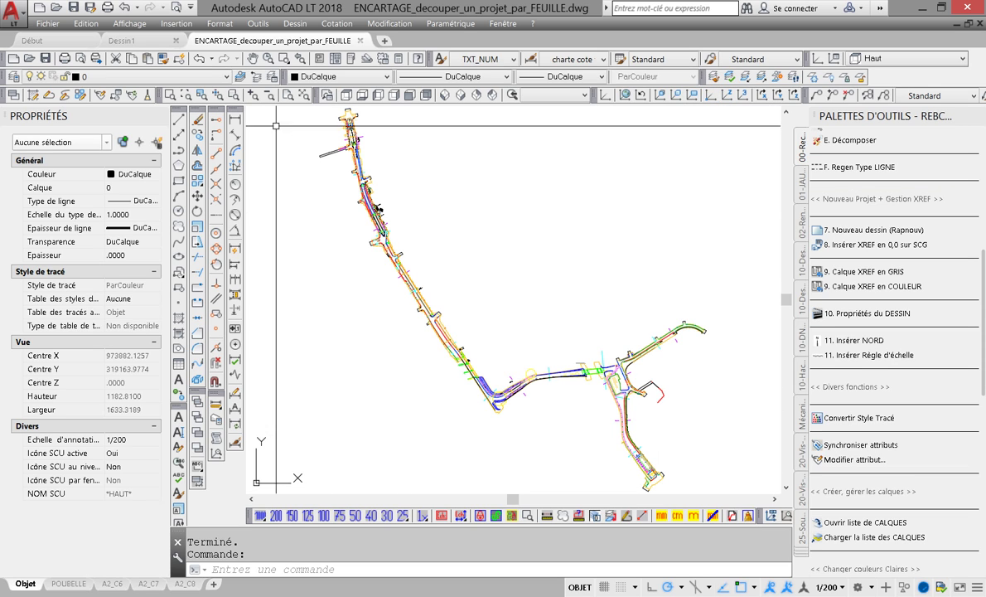
# Hide the Properties palette and realign the plan horizontally from two points on the yellow edge line of the long straight road section
pyautogui.click(160, 116)
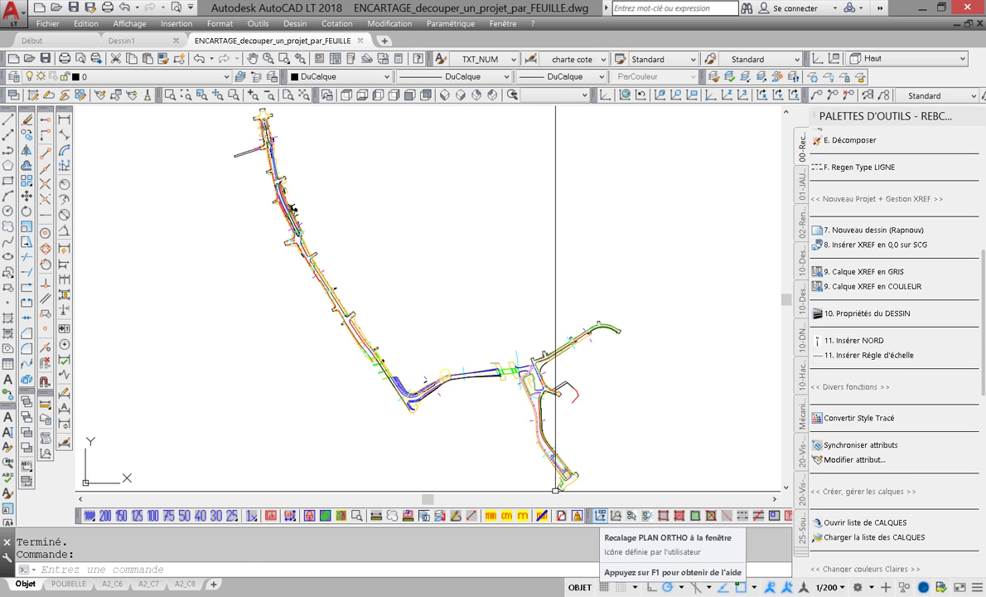
pyautogui.click(600, 515)
pyautogui.scroll(6, 302, 263)
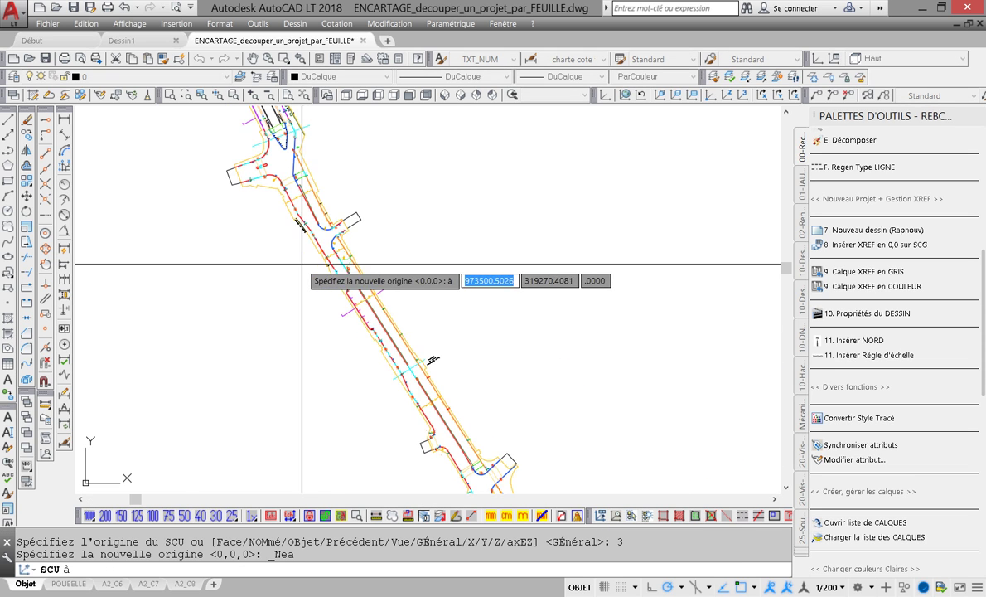
pyautogui.scroll(5, 367, 285)
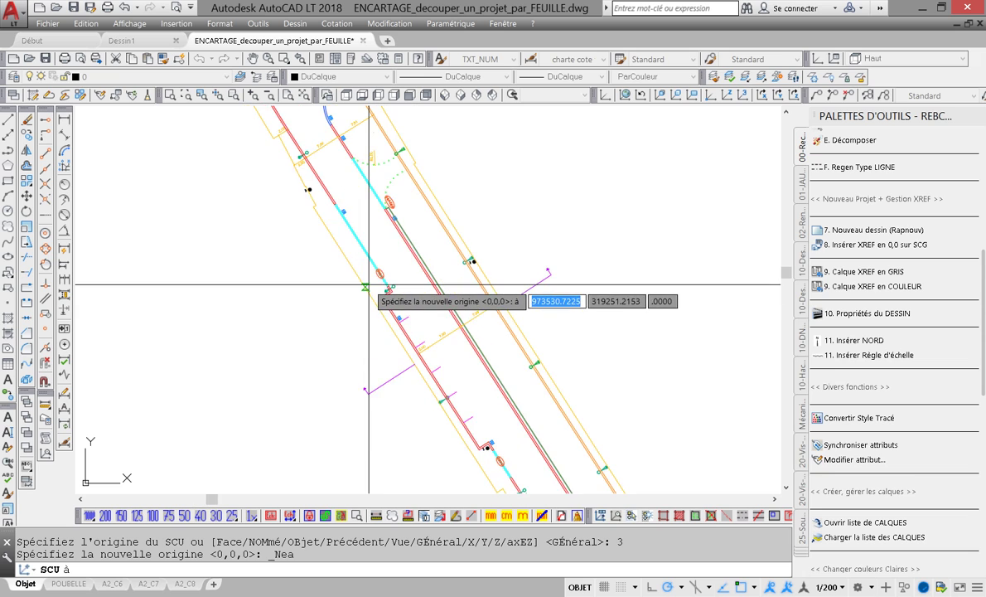
pyautogui.scroll(6, 366, 285)
pyautogui.click(322, 237)
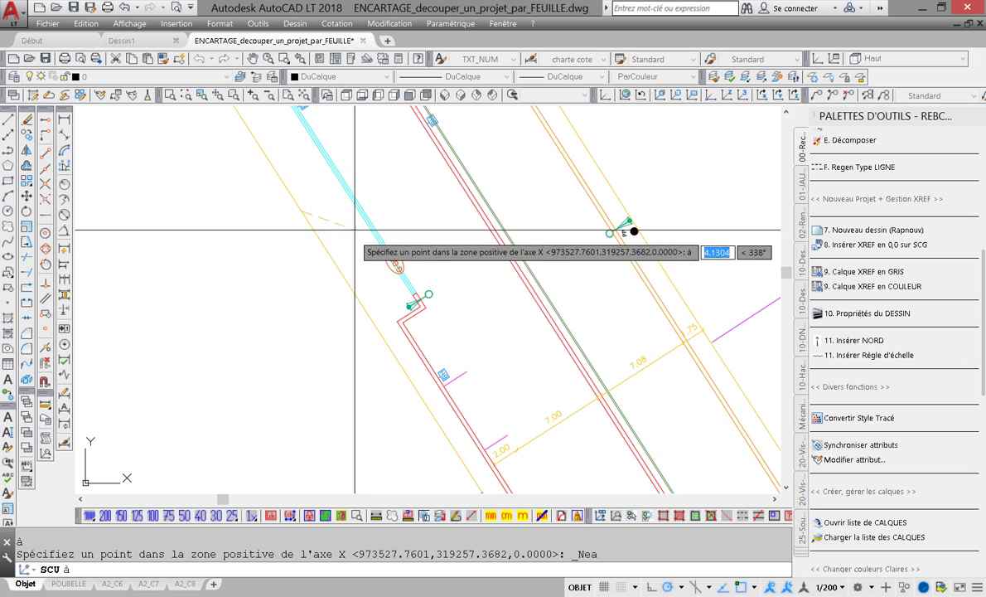
pyautogui.scroll(6, 370, 211)
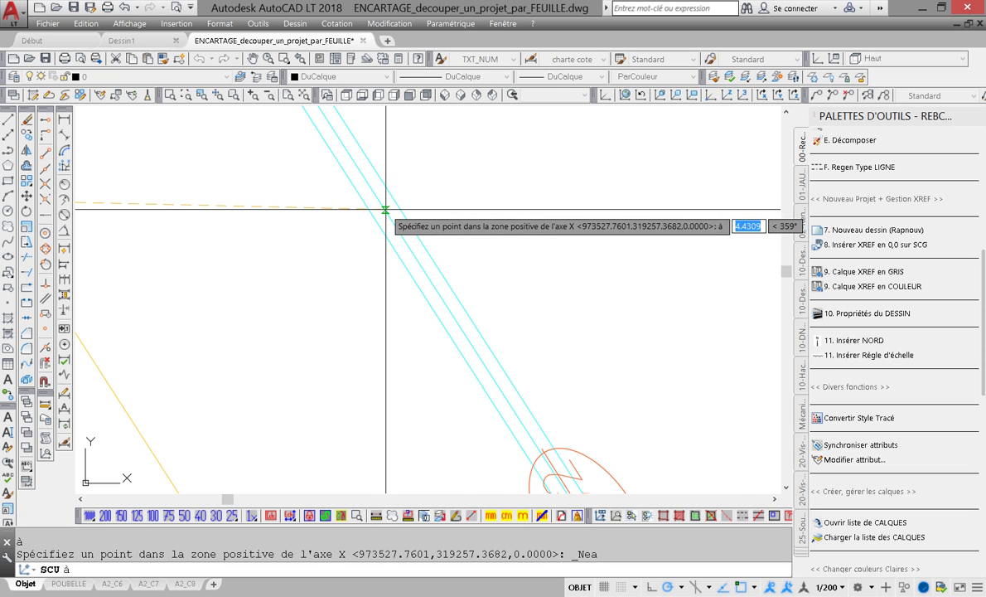
pyautogui.scroll(-5, 386, 214)
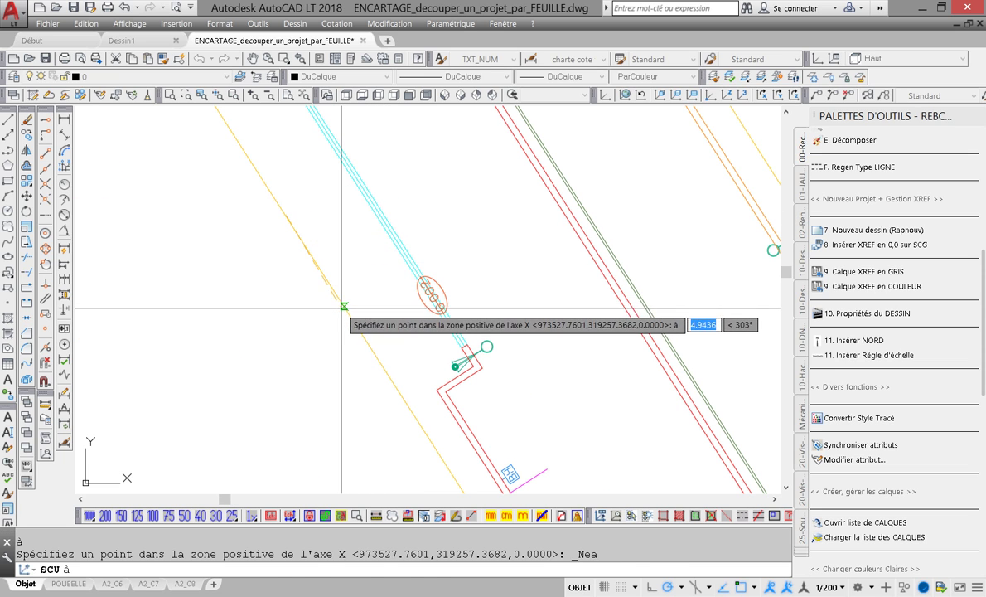
pyautogui.click(341, 308)
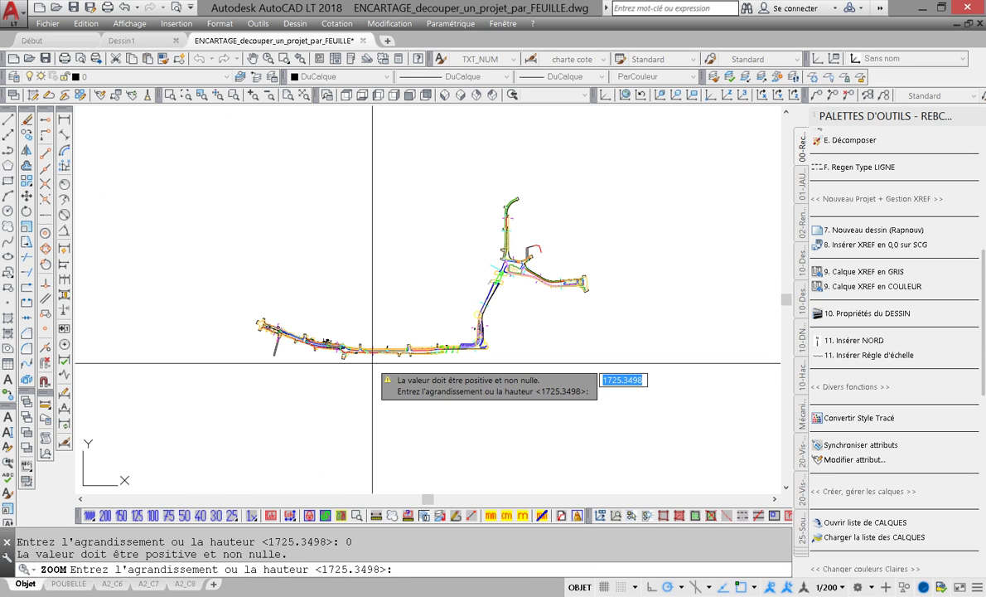
pyautogui.press('Escape')
# Examine the realigned straight road section and its side junctions along the route
pyautogui.scroll(5, 727, 335)
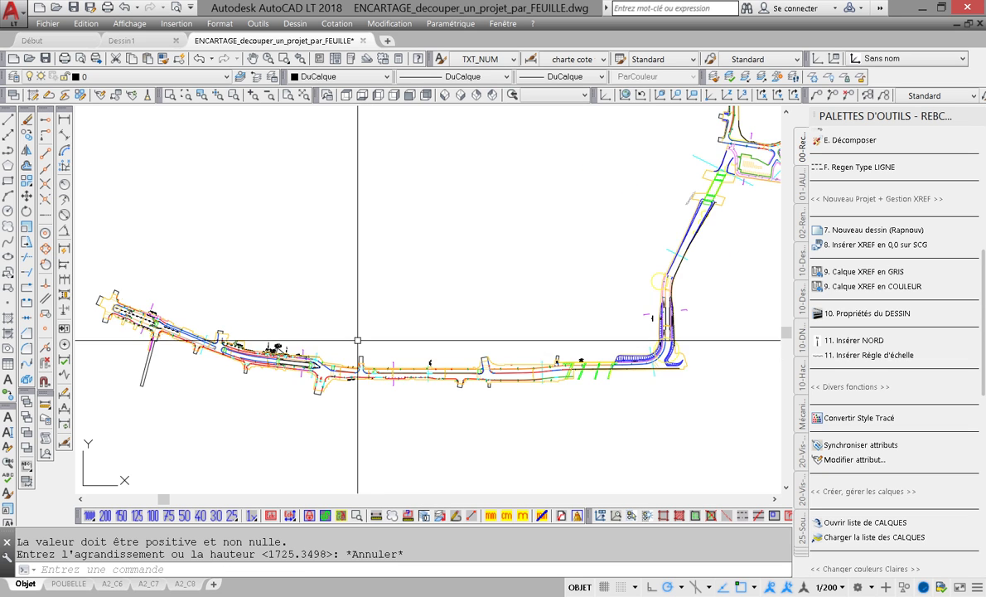
pyautogui.scroll(2, 535, 379)
pyautogui.moveTo(338, 376); pyautogui.dragTo(485, 363, button='middle')
pyautogui.scroll(2, 429, 374)
pyautogui.scroll(2, 427, 375)
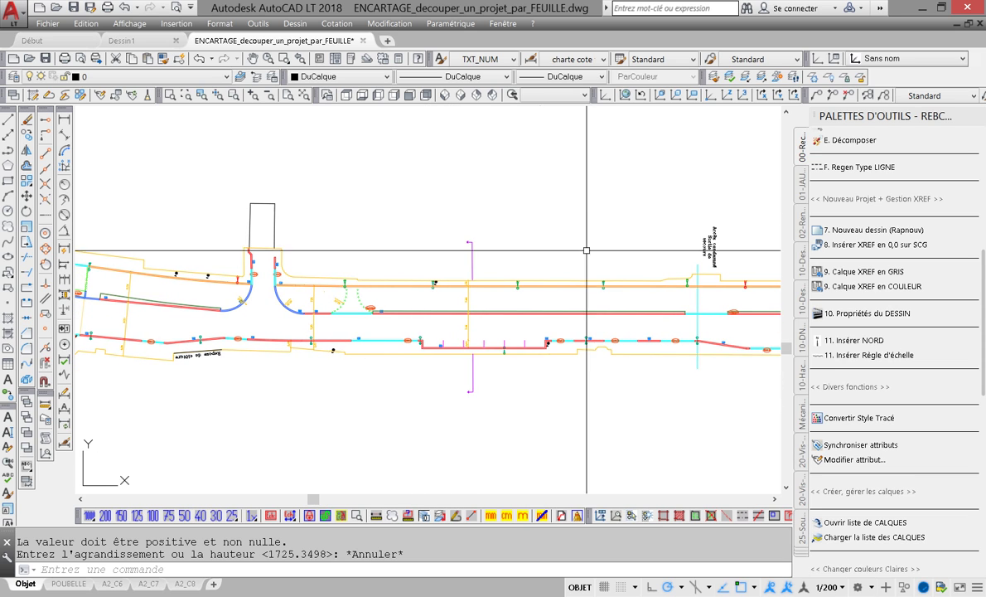
pyautogui.scroll(-6, 346, 332)
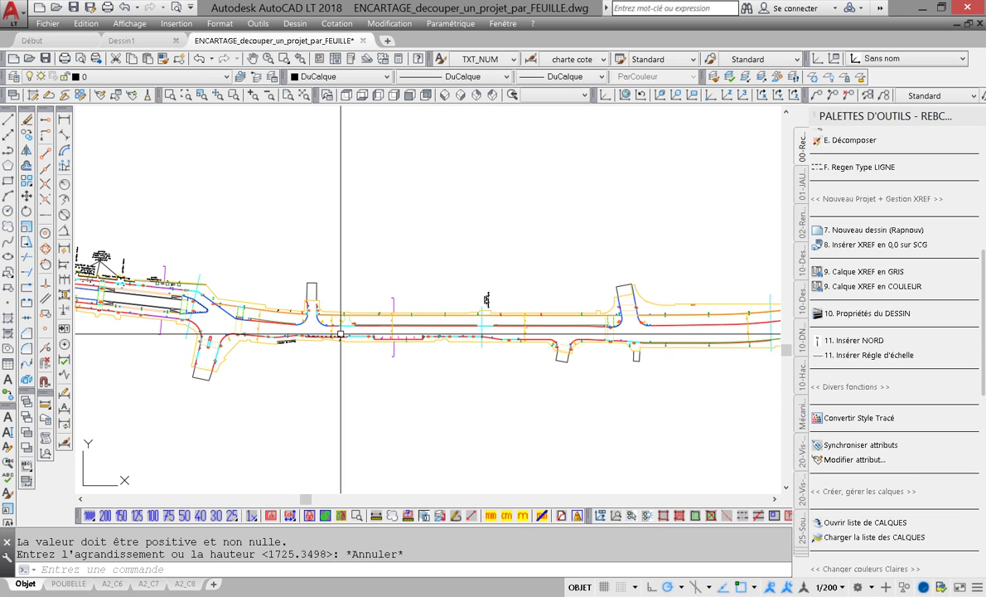
pyautogui.moveTo(413, 341); pyautogui.dragTo(323, 384, button='middle')
# Realign the plan from two points on the yellow boundary line beside the dotted fence on the sloping road section
pyautogui.scroll(8, 466, 274)
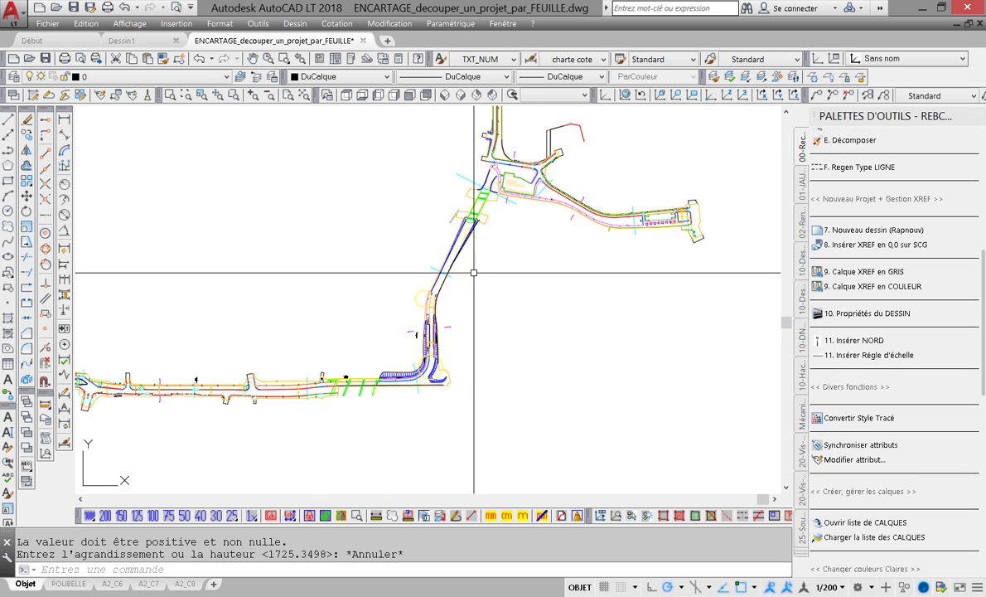
pyautogui.scroll(1, 452, 321)
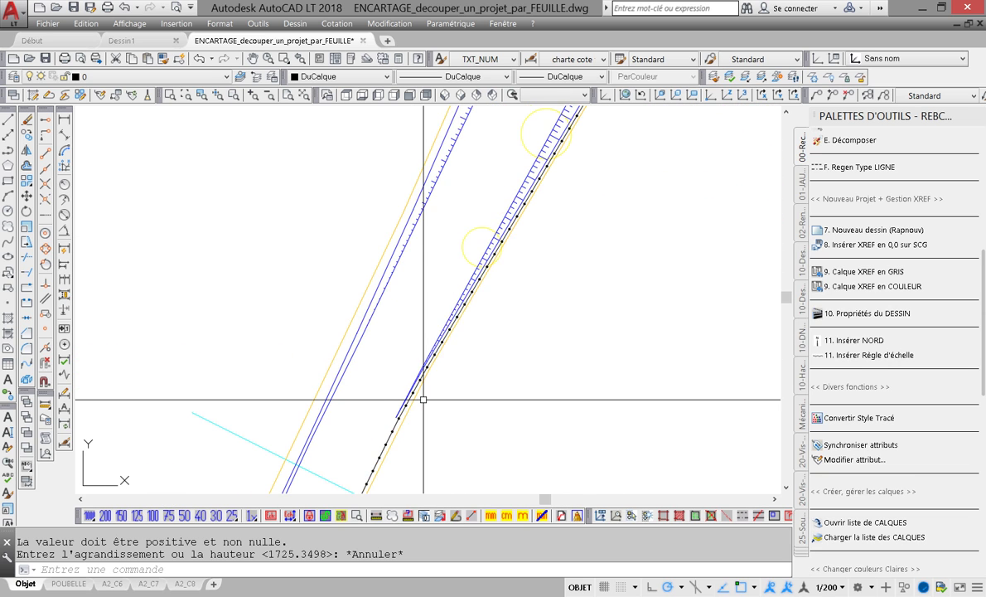
pyautogui.moveTo(423, 399); pyautogui.dragTo(519, 207, button='middle')
pyautogui.scroll(2, 451, 321)
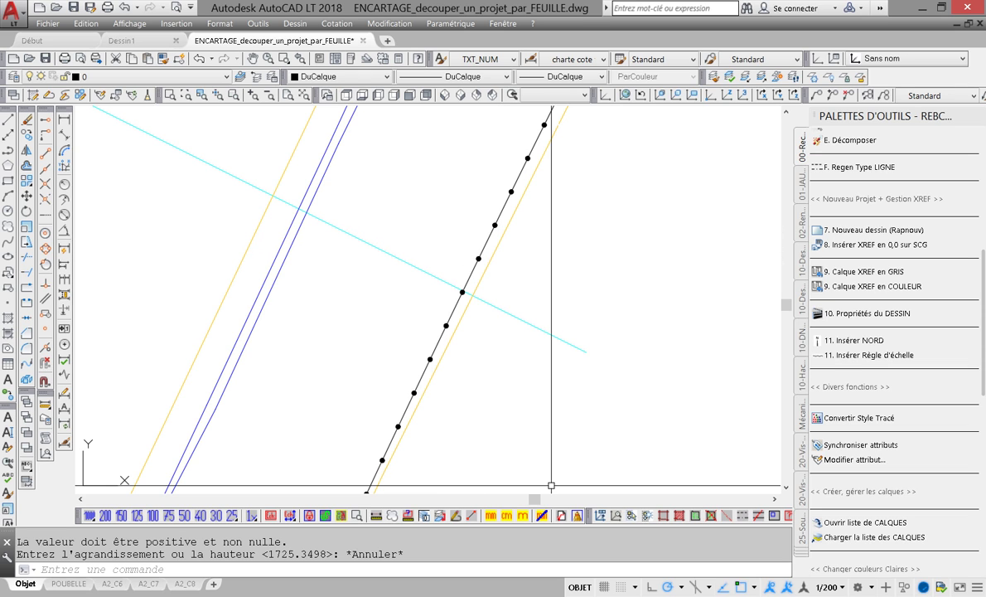
pyautogui.click(600, 516)
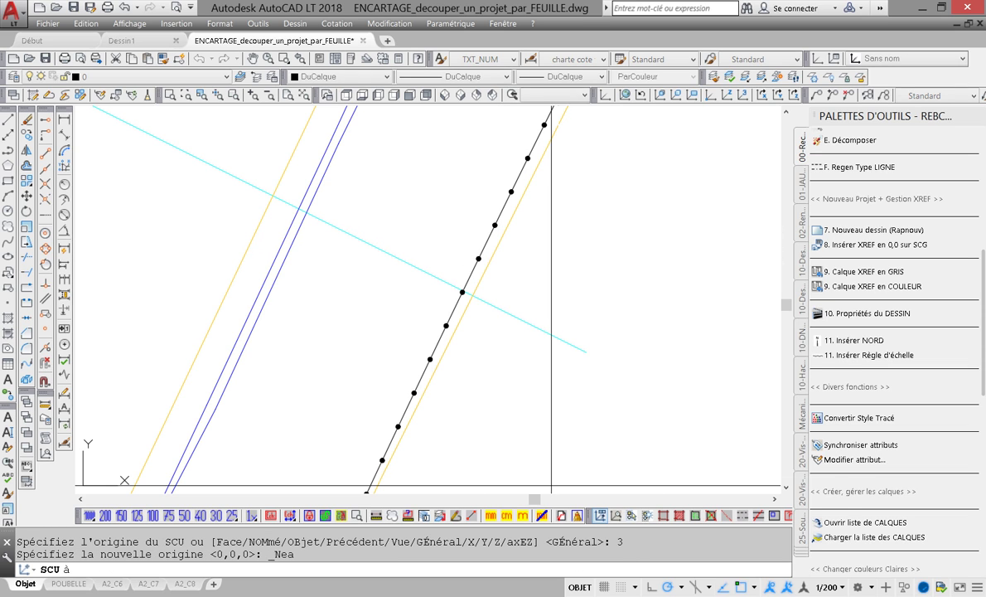
pyautogui.click(487, 256)
pyautogui.click(515, 214)
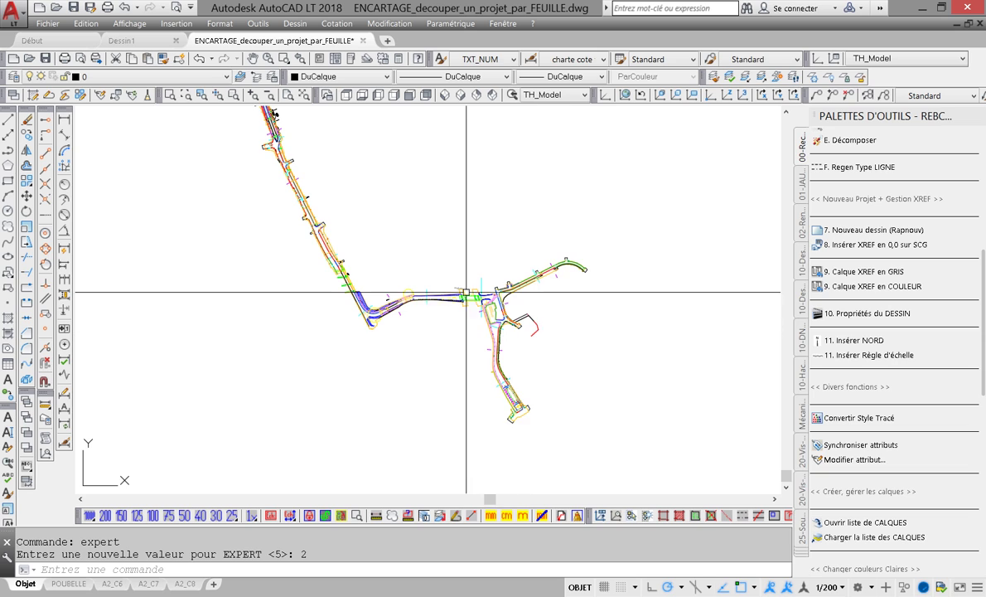
# Open the drawing PLAN_INFRA_SITE_- OK -.dwg from the Encartage - plan ORTHO folder in _TEST_dessins
pyautogui.moveTo(465, 291); pyautogui.dragTo(493, 335, button='middle')
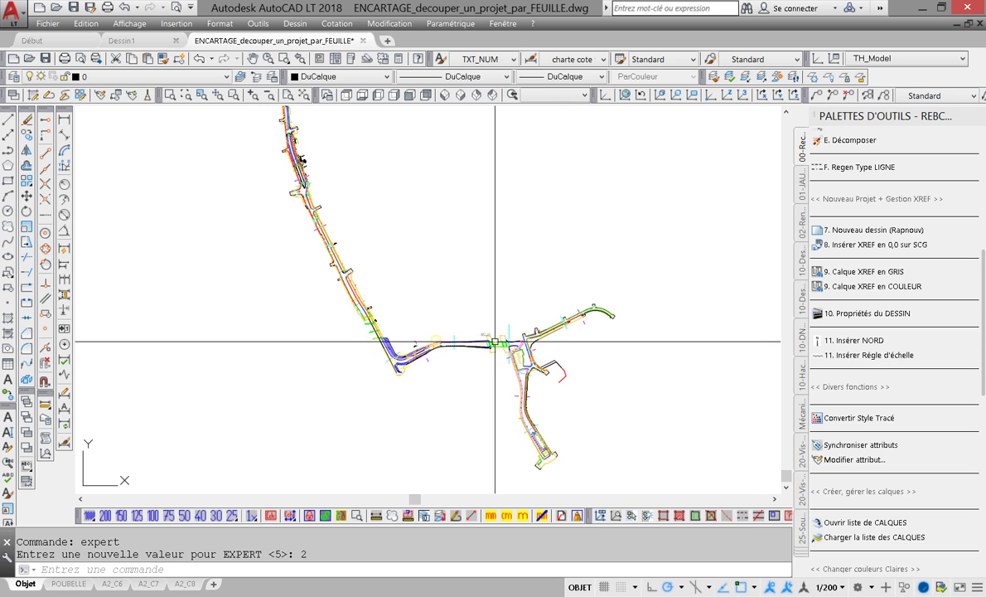
pyautogui.click(56, 7)
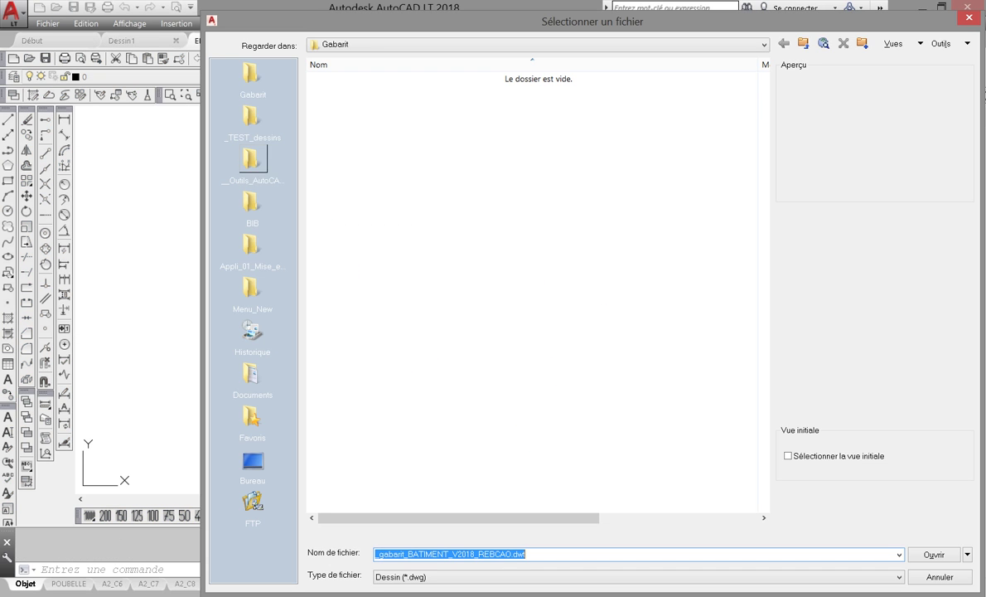
pyautogui.click(251, 117)
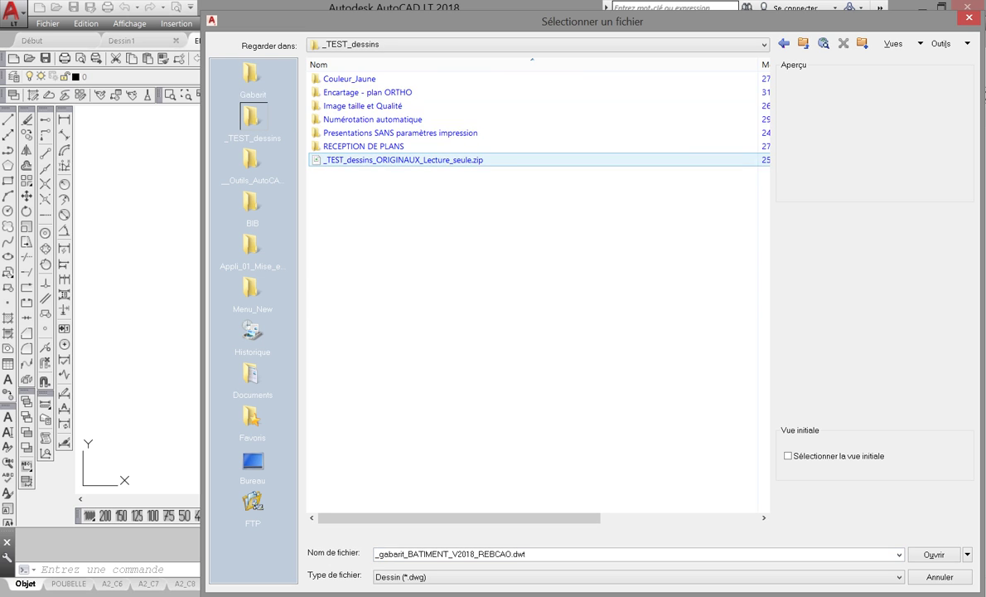
pyautogui.doubleClick(367, 92)
pyautogui.click(377, 105)
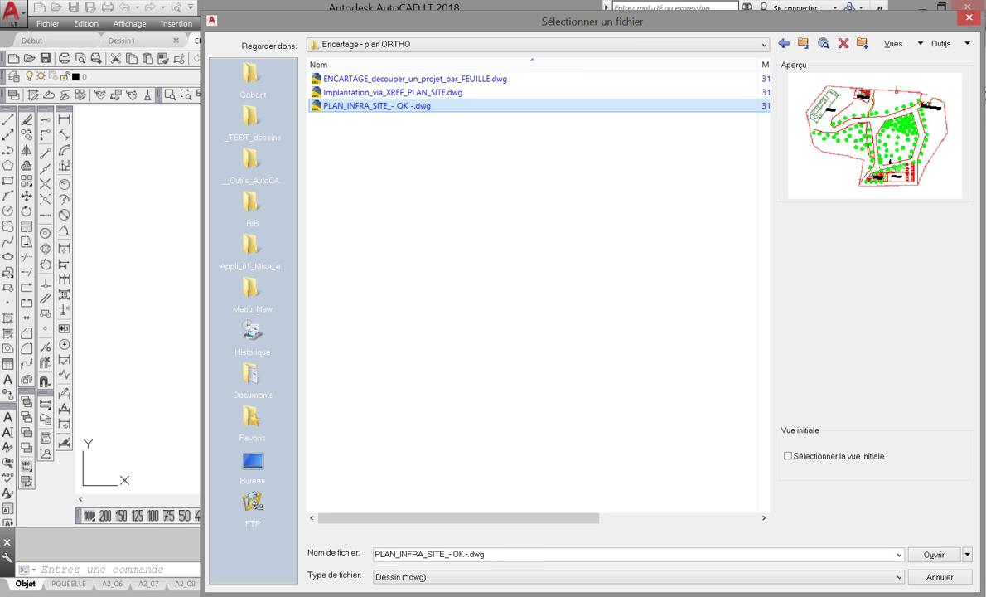
pyautogui.press('Return')
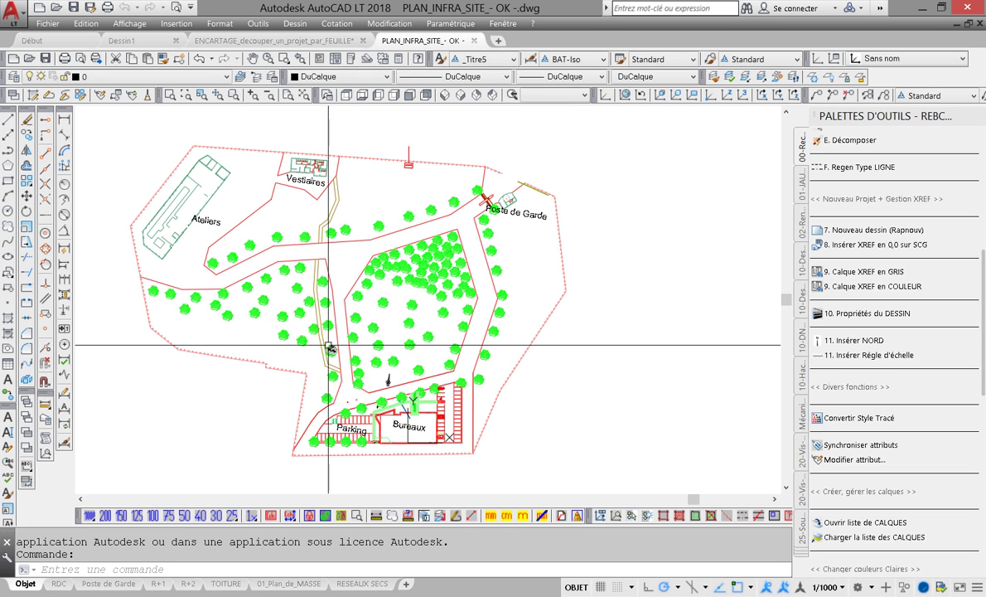
# Open the drawing Implantation_via_XREF_PLAN_SITE.dwg from the same folder
pyautogui.moveTo(329, 346); pyautogui.dragTo(407, 342, button='middle')
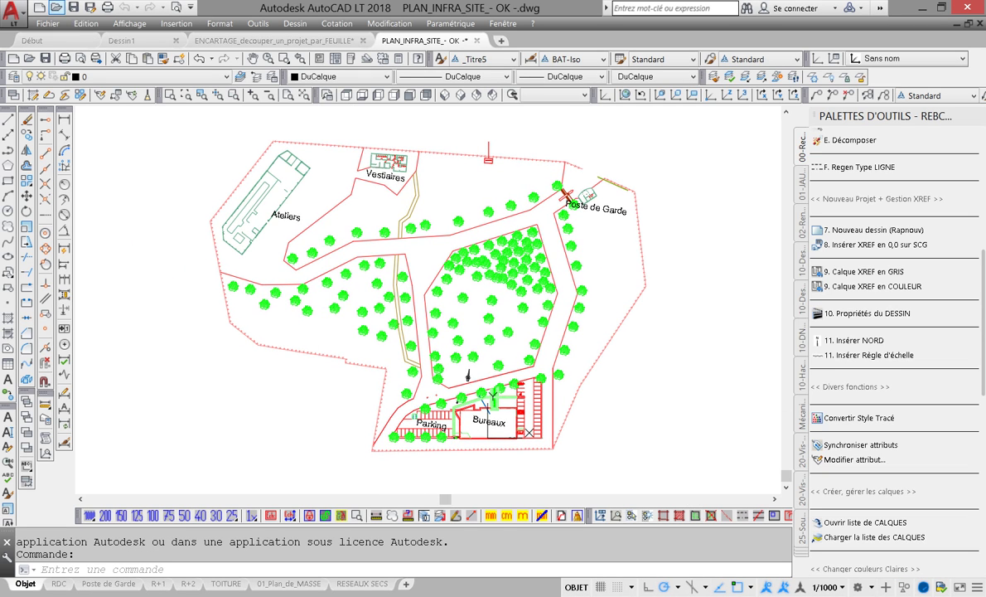
pyautogui.click(56, 7)
pyautogui.doubleClick(351, 91)
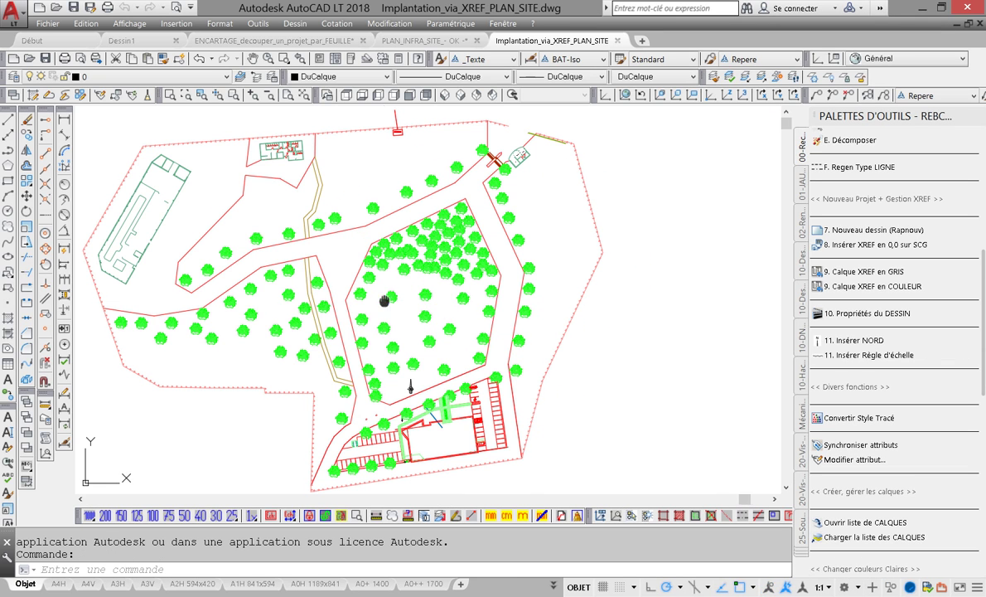
pyautogui.moveTo(384, 300)
pyautogui.mouseDown(button='middle')
pyautogui.moveTo(480, 293)
pyautogui.moveTo(470, 294)
pyautogui.mouseUp(button='middle')
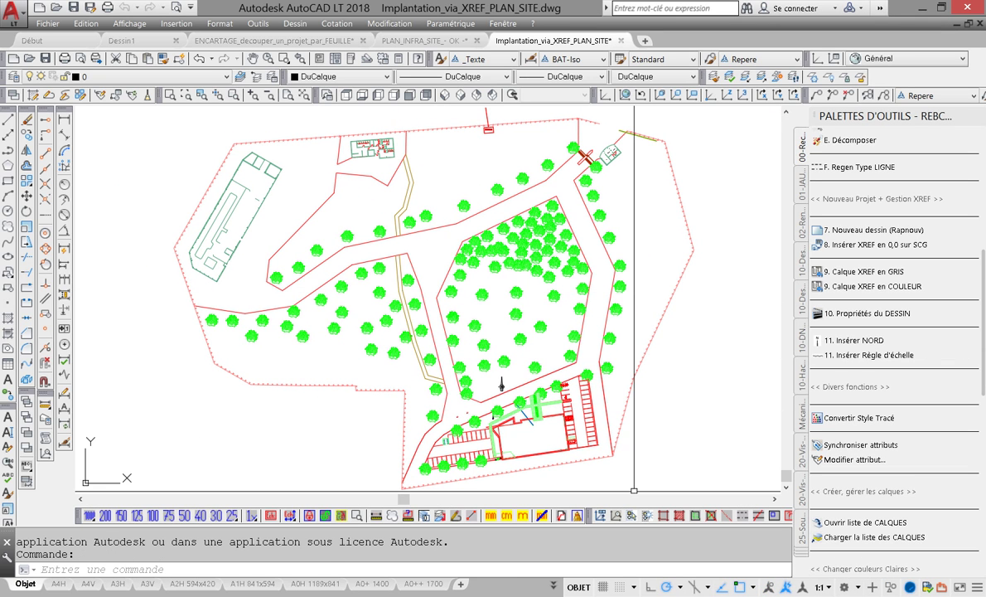
# Check the A4H layout, return to model space and set the annotation scale to 1/1000
pyautogui.hotkey('ctrl', 'pagedown')
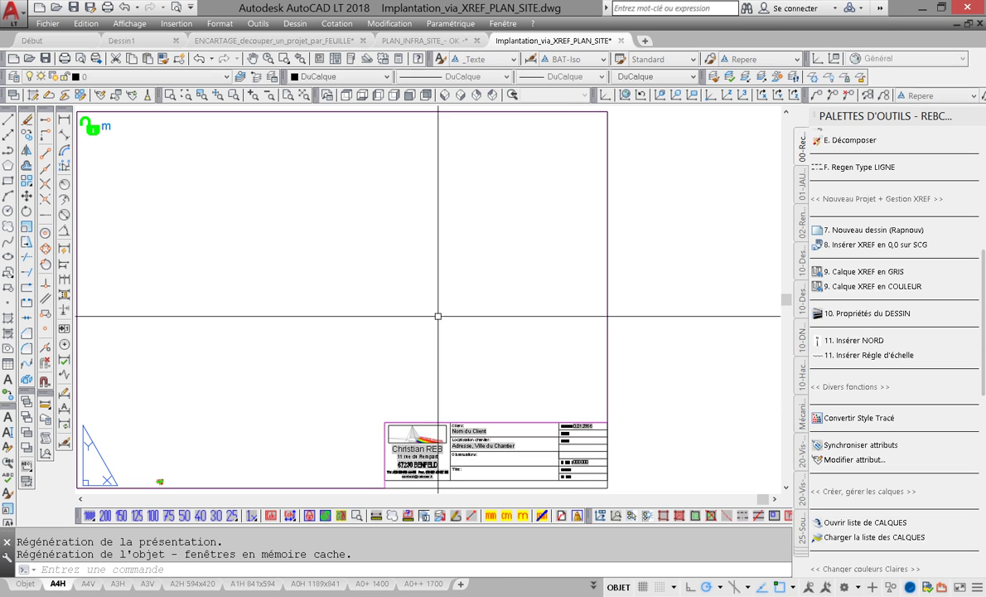
pyautogui.hotkey('ctrl', 'pageup')
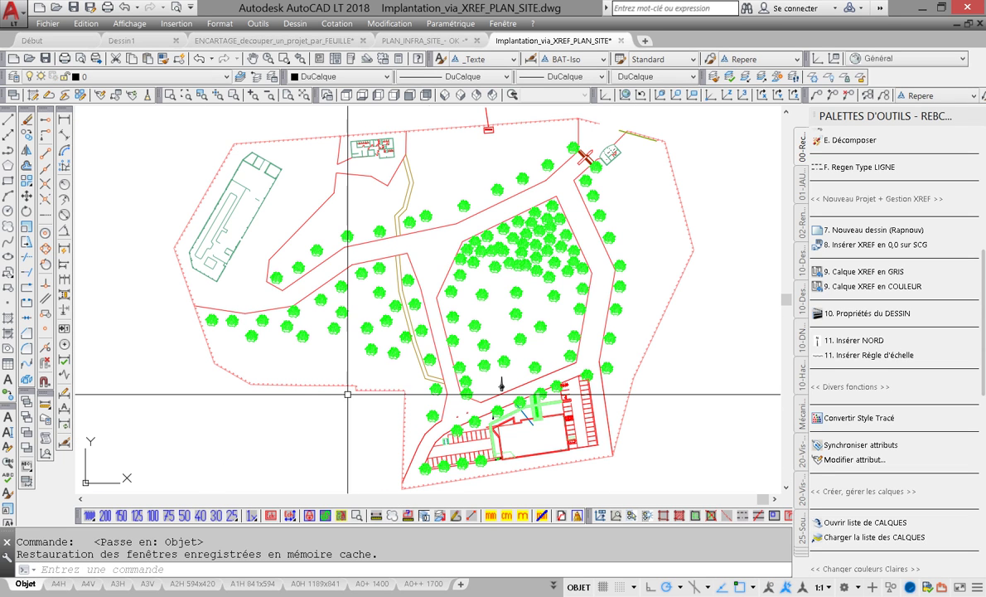
pyautogui.scroll(3, 323, 274)
pyautogui.scroll(-2, 329, 286)
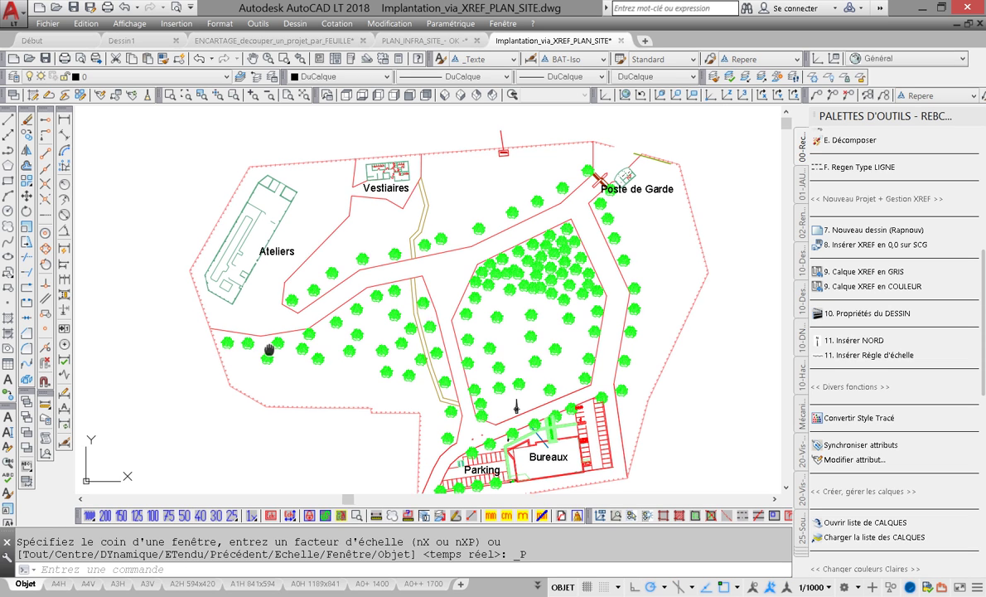
pyautogui.moveTo(268, 350); pyautogui.dragTo(275, 320, button='middle')
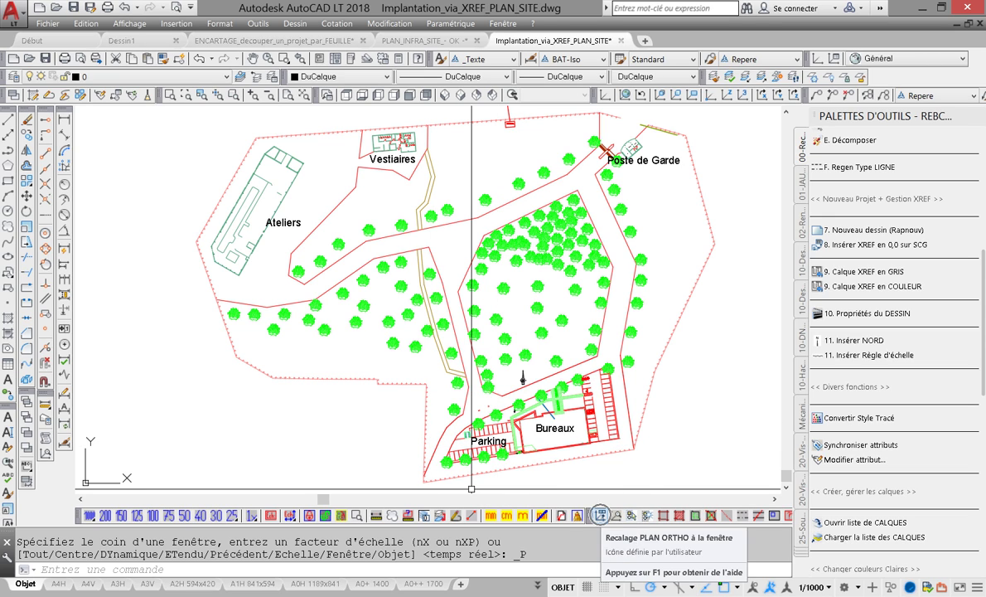
# Realign the site plan from two points on the long wall of the Ateliers building beside its label
pyautogui.click(600, 516)
pyautogui.scroll(8, 274, 240)
pyautogui.moveTo(279, 235); pyautogui.dragTo(319, 271, button='middle')
pyautogui.scroll(10, 315, 272)
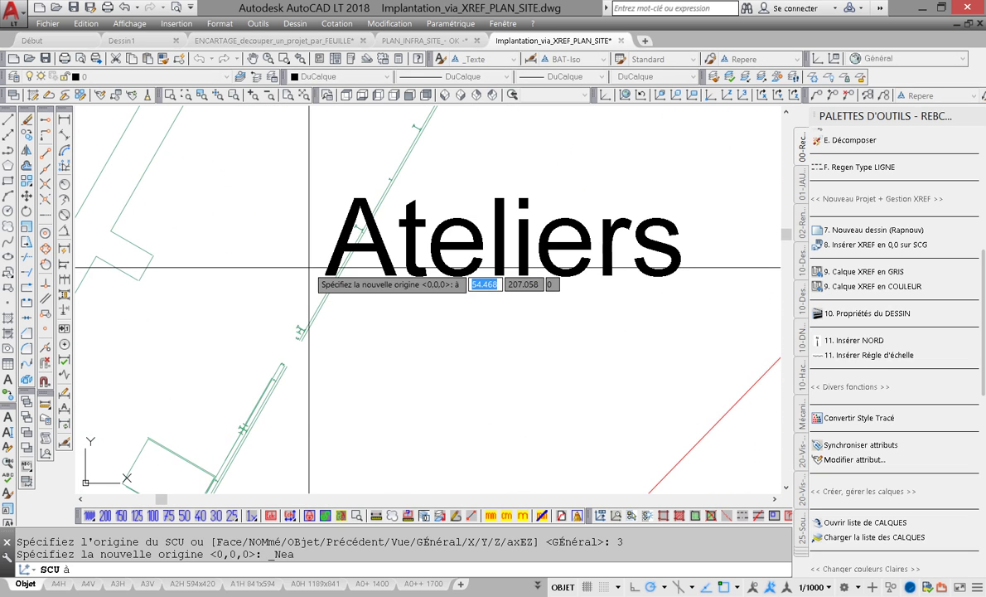
pyautogui.scroll(3, 296, 221)
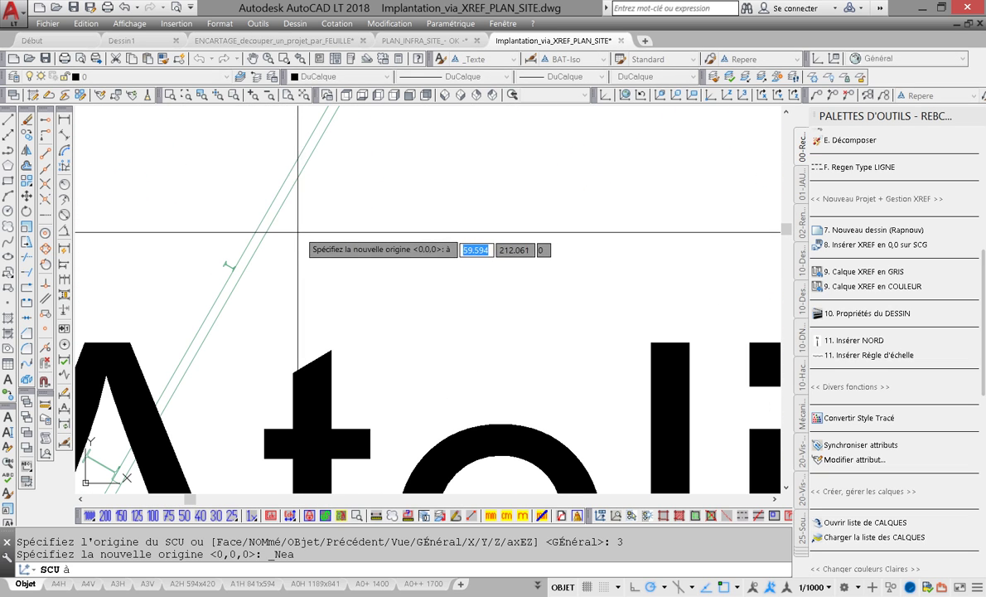
pyautogui.click(285, 215)
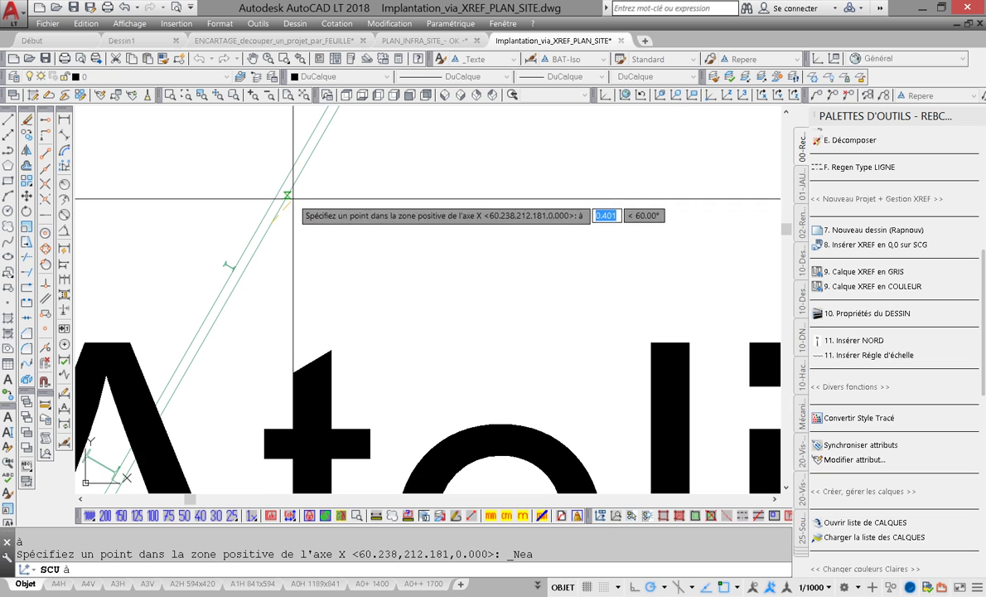
pyautogui.click(294, 197)
pyautogui.scroll(10, 431, 295)
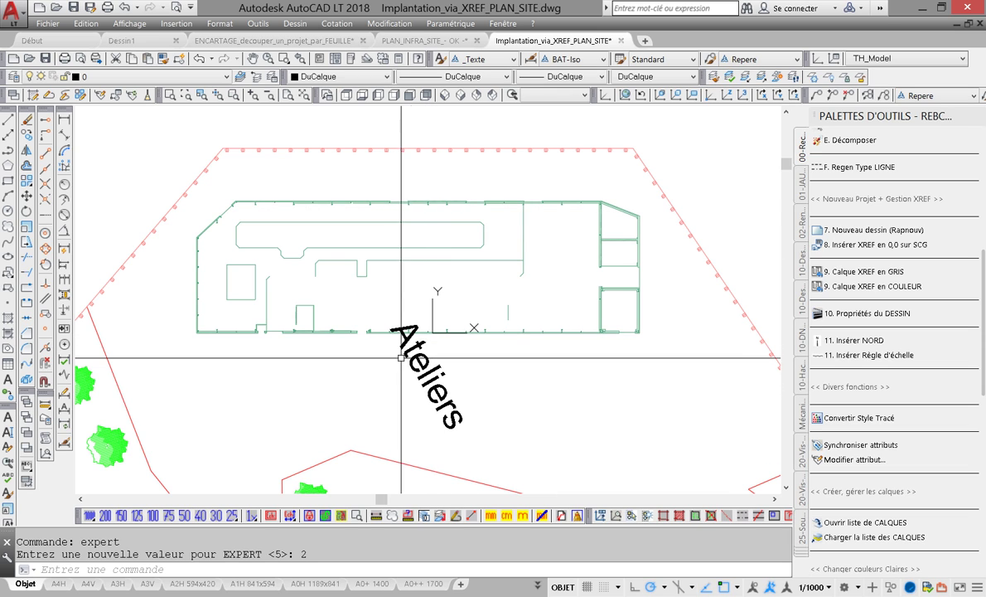
pyautogui.moveTo(437, 382); pyautogui.dragTo(452, 369, button='middle')
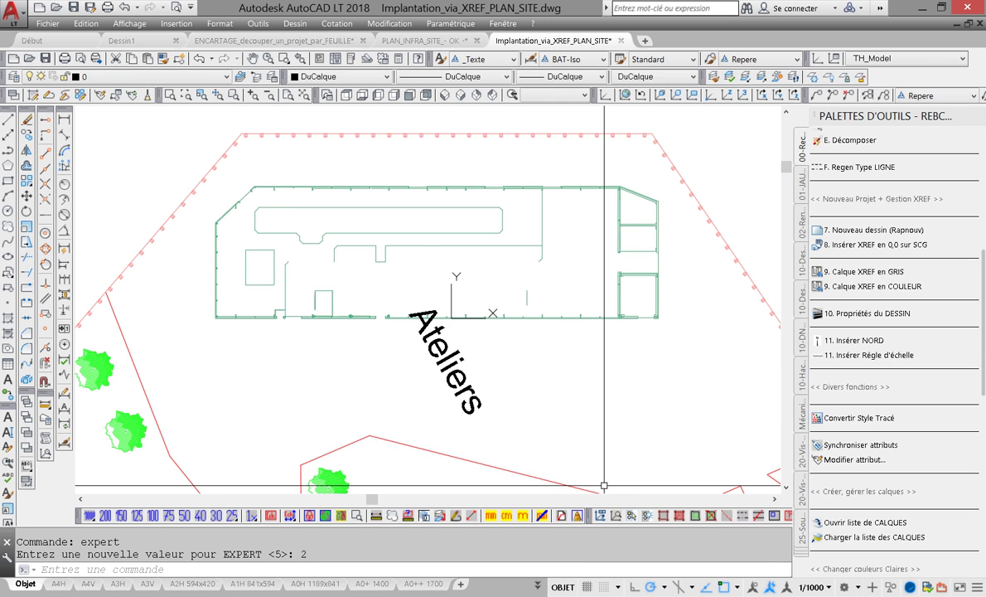
# Save the aligned Ateliers view and its coordinate system under the name ateliers
pyautogui.click(615, 516)
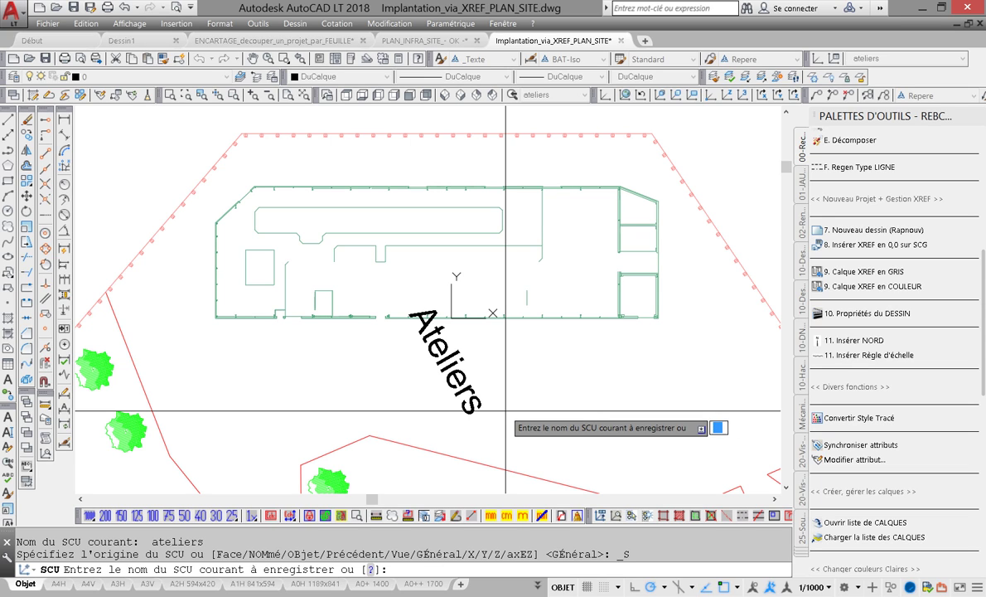
pyautogui.scroll(-5, 506, 410)
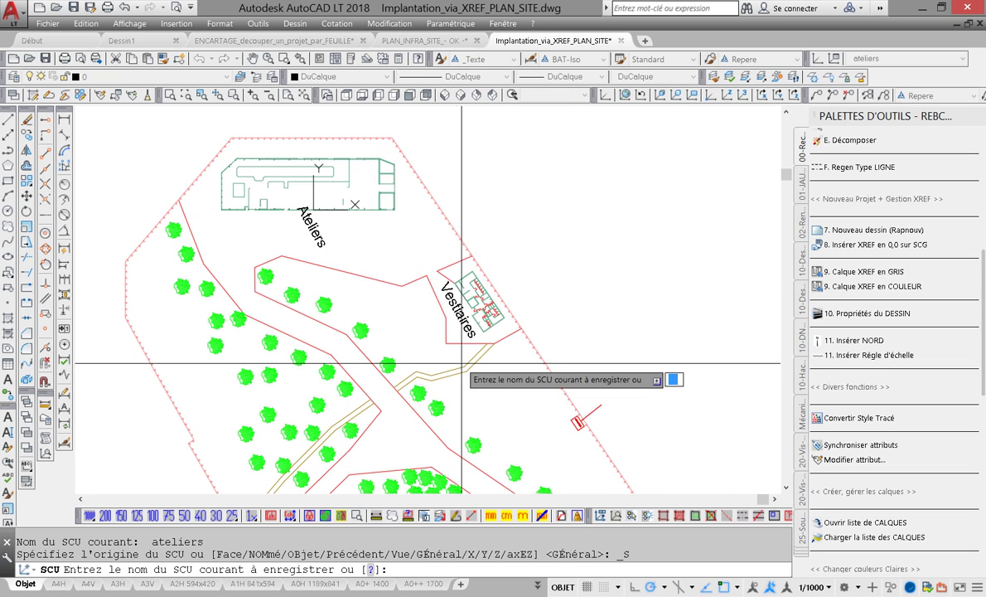
pyautogui.scroll(3, 469, 445)
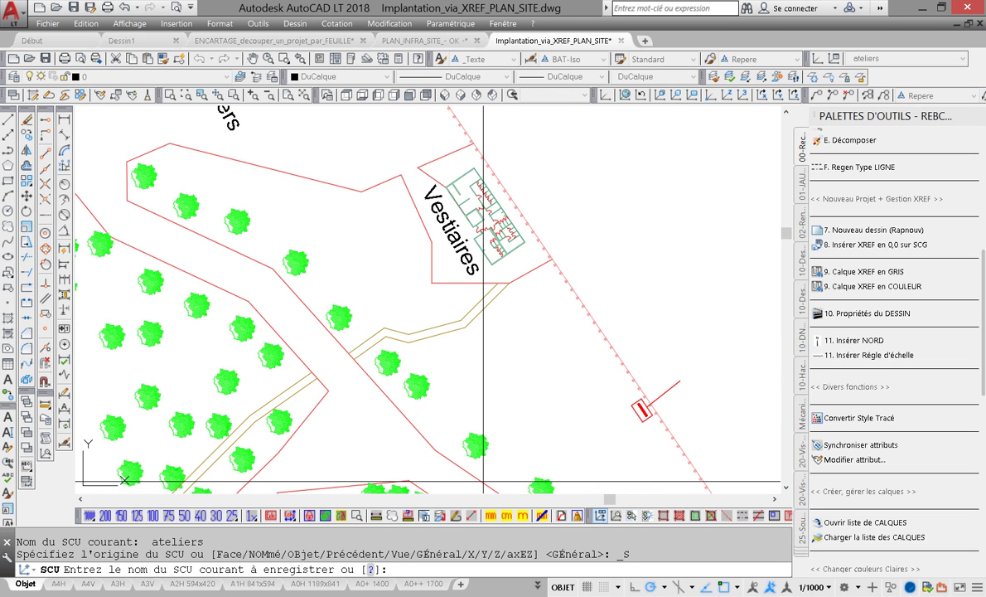
# Realign the site plan from two points on the long outer wall of the Vestiaires building beside its label
pyautogui.scroll(5, 448, 240)
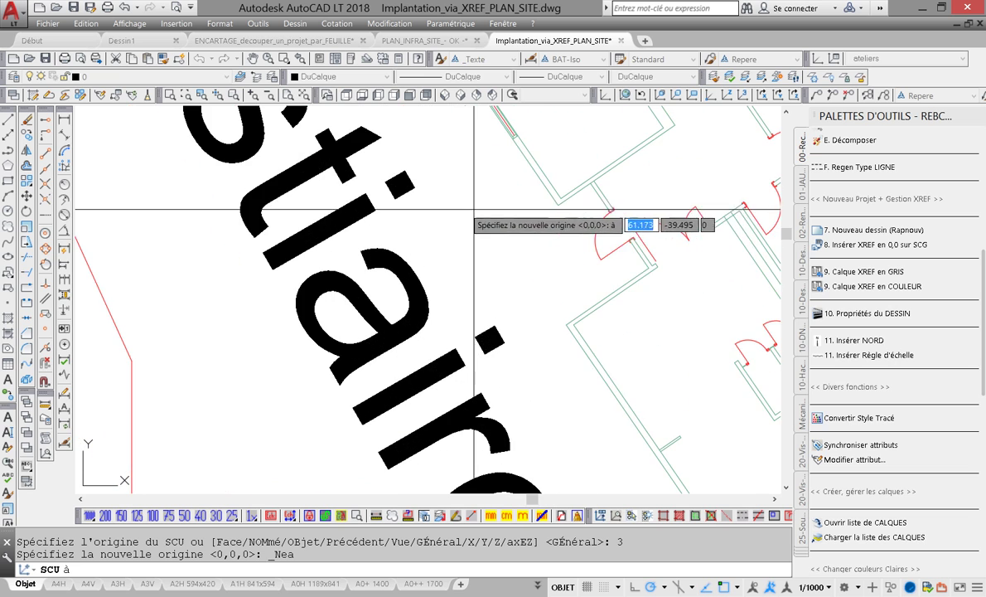
pyautogui.moveTo(572, 375); pyautogui.dragTo(469, 282, button='middle')
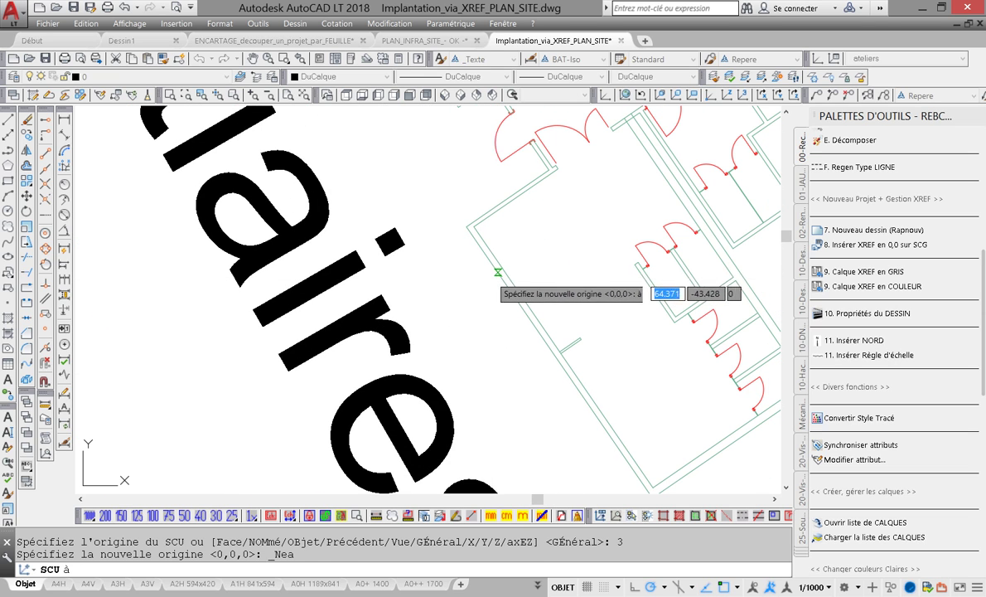
pyautogui.click(518, 305)
pyautogui.click(518, 305)
# Frame the Vestiaires building and save the view and its coordinate system under the name vestiaires
pyautogui.scroll(5, 415, 325)
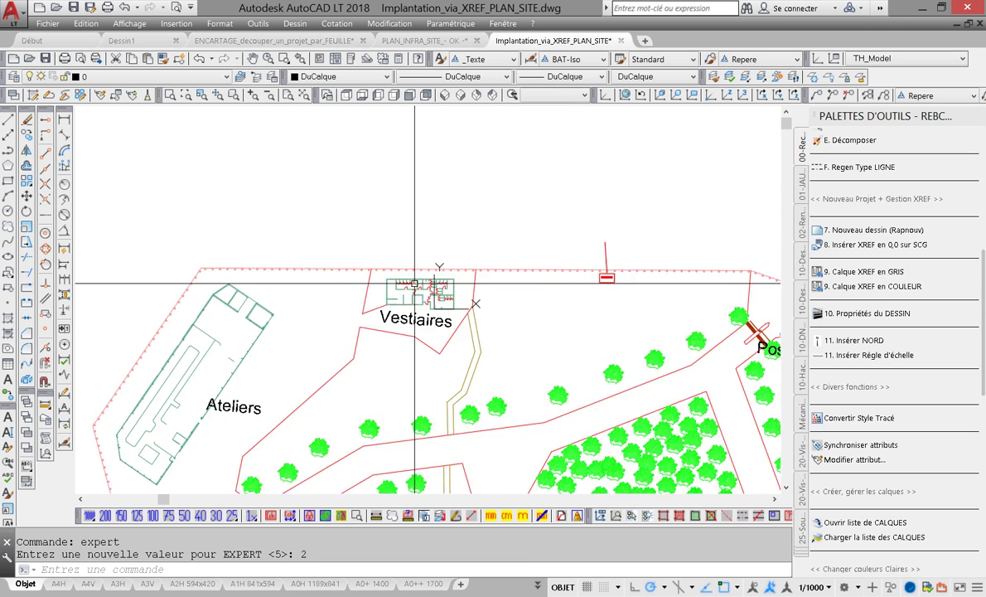
pyautogui.scroll(4, 415, 324)
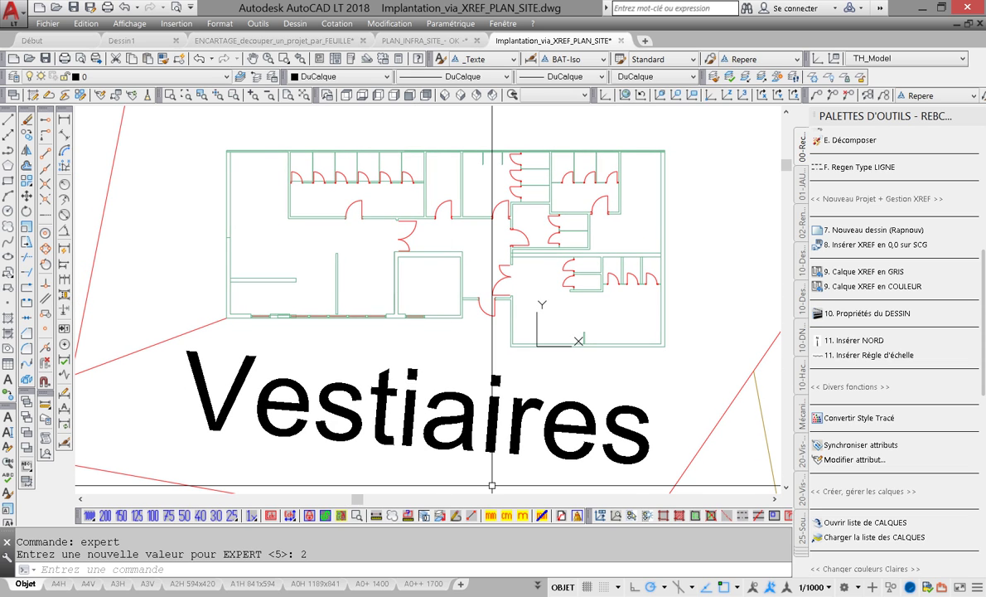
pyautogui.click(600, 515)
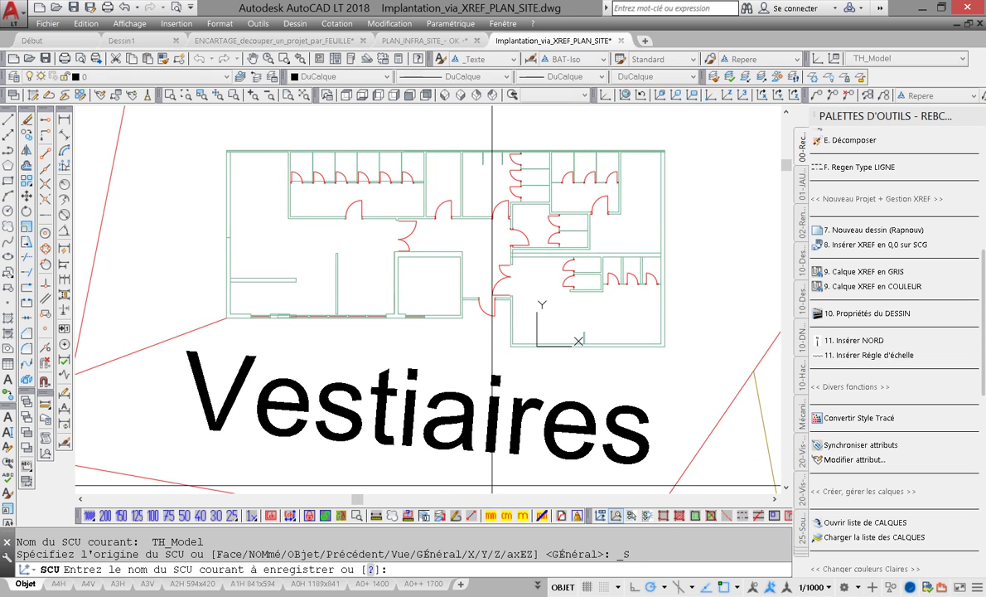
pyautogui.write('vestiai')
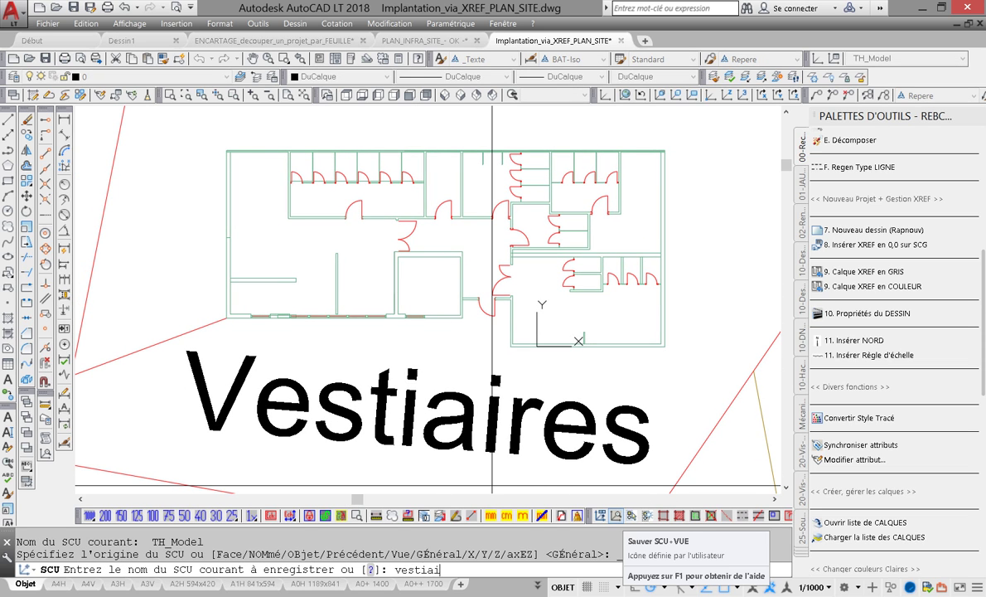
# Frame the POSTE EDF box near the site boundary and save the view and coordinate system as POSTE-EDF
pyautogui.scroll(-4, 564, 363)
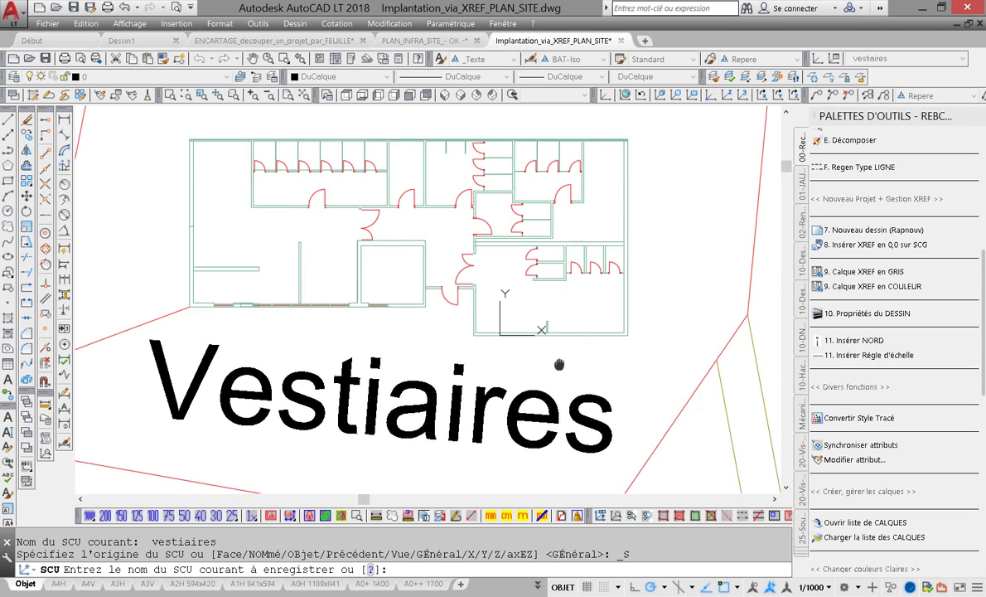
pyautogui.moveTo(497, 286); pyautogui.dragTo(316, 282, button='middle')
pyautogui.moveTo(559, 295); pyautogui.dragTo(343, 279, button='middle')
pyautogui.moveTo(216, 240); pyautogui.dragTo(364, 312, button='middle')
pyautogui.scroll(8, 365, 311)
pyautogui.moveTo(321, 249); pyautogui.dragTo(407, 307, button='middle')
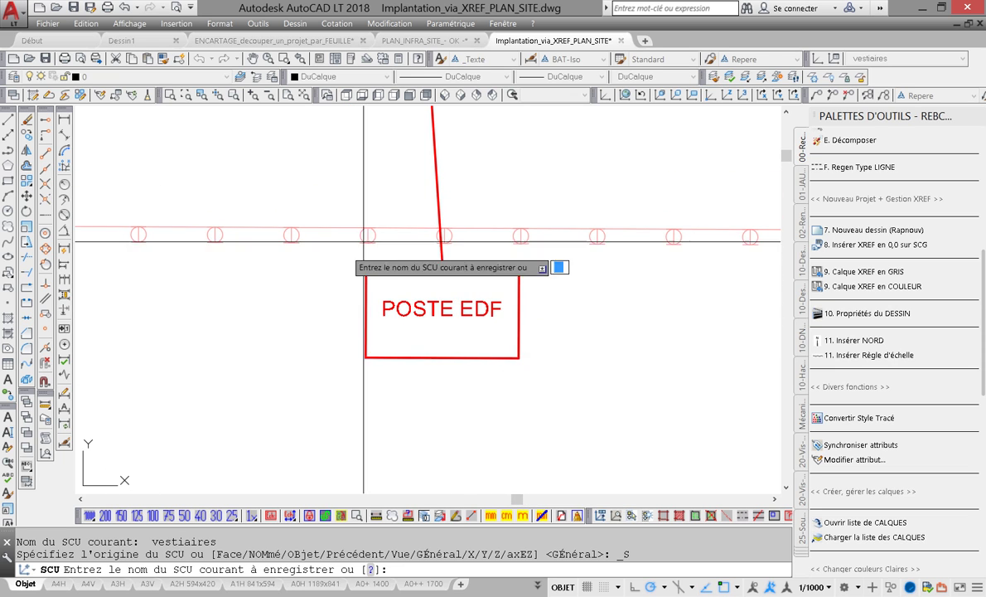
pyautogui.scroll(4, 473, 321)
pyautogui.moveTo(372, 308); pyautogui.dragTo(398, 284, button='middle')
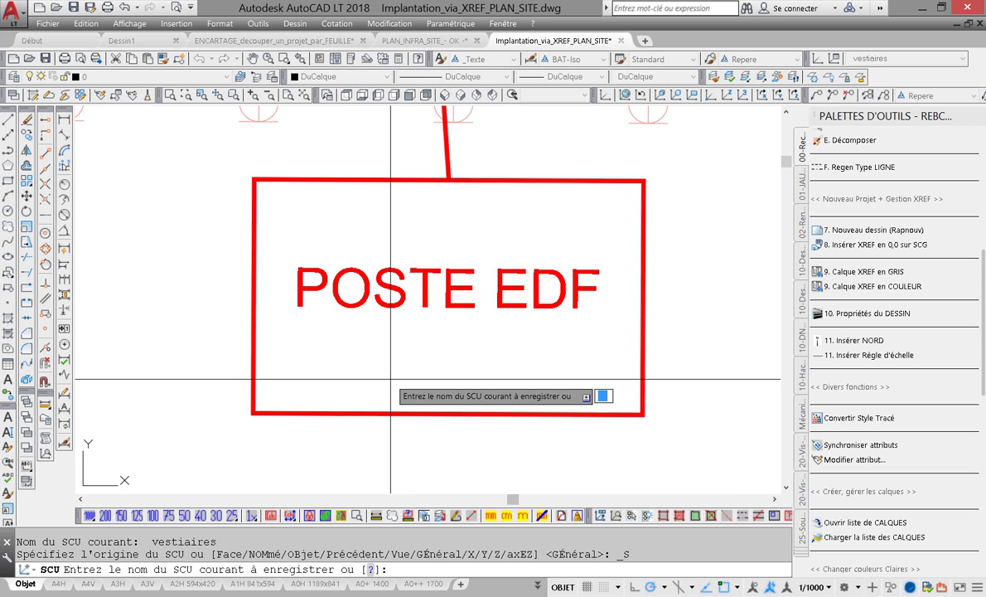
pyautogui.write('POSTE-EDF')
pyautogui.press('Return')
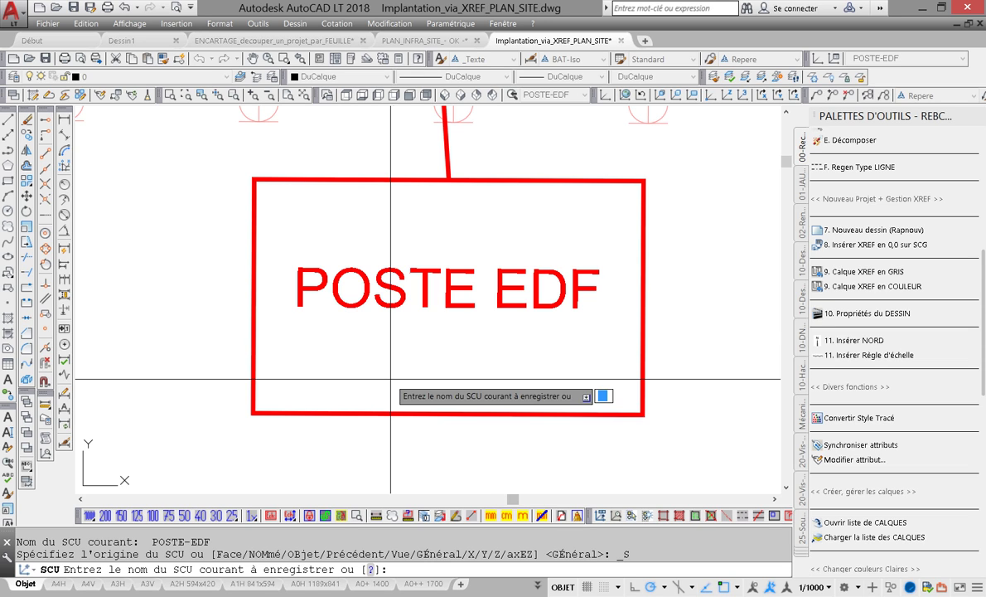
# Realign the site plan from two points on the straight outer wall of the Poste de Garde, next to the WC
pyautogui.scroll(-7, 483, 374)
pyautogui.moveTo(500, 379); pyautogui.dragTo(238, 301, button='middle')
pyautogui.moveTo(655, 300); pyautogui.dragTo(254, 300, button='middle')
pyautogui.moveTo(607, 410); pyautogui.dragTo(377, 308, button='middle')
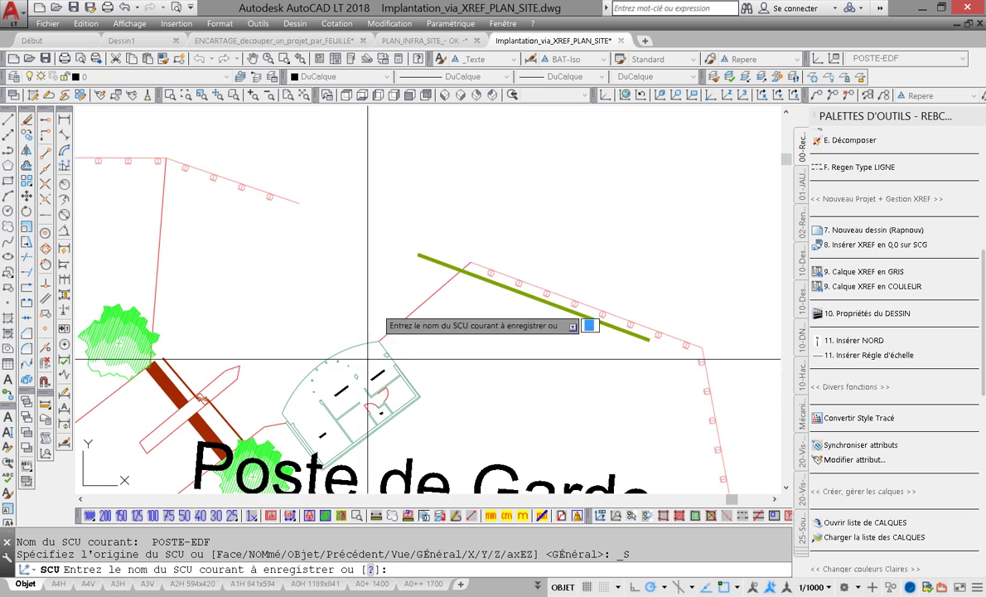
pyautogui.scroll(4, 418, 244)
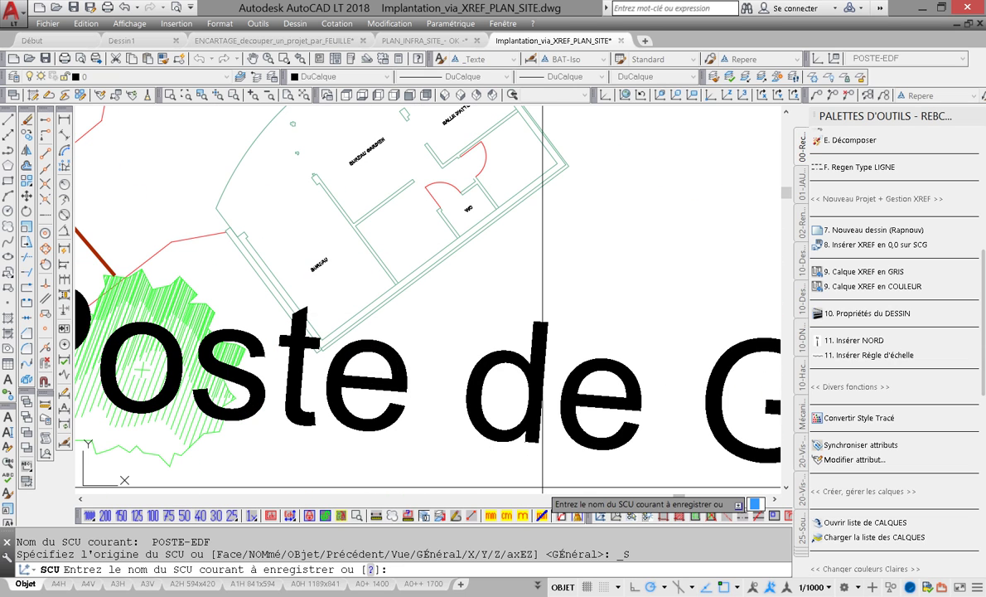
pyautogui.click(599, 515)
pyautogui.scroll(4, 437, 255)
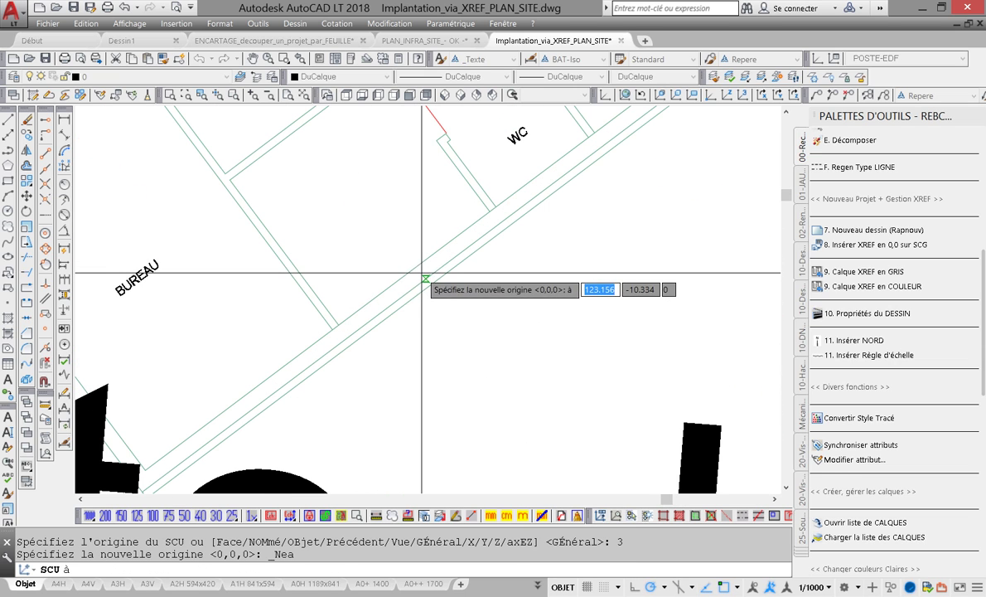
pyautogui.click(408, 271)
pyautogui.click(434, 252)
# Frame the Poste de Garde building and save the view and its coordinate system under the name poste-garde
pyautogui.scroll(4, 419, 285)
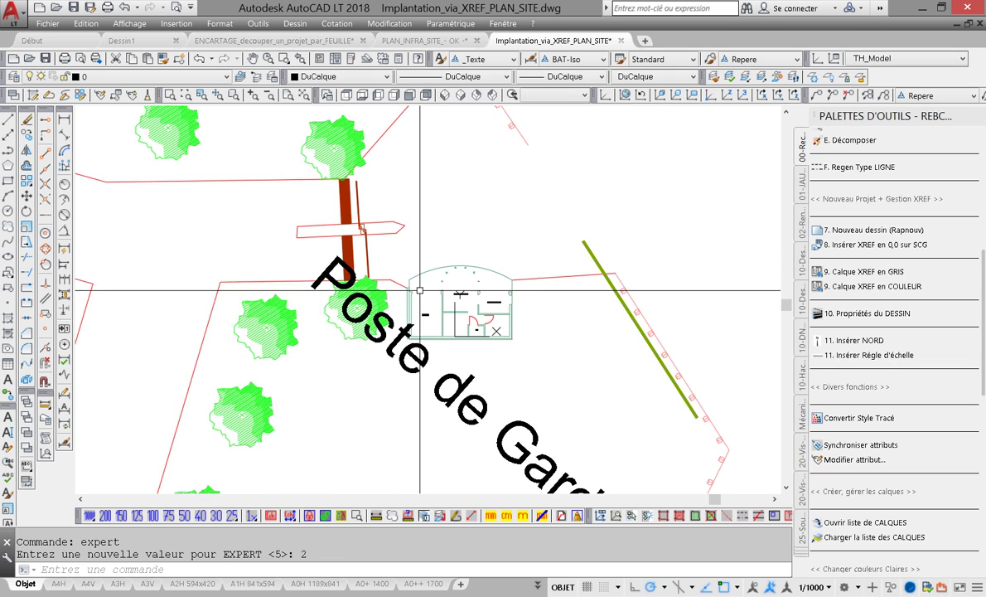
pyautogui.scroll(4, 440, 325)
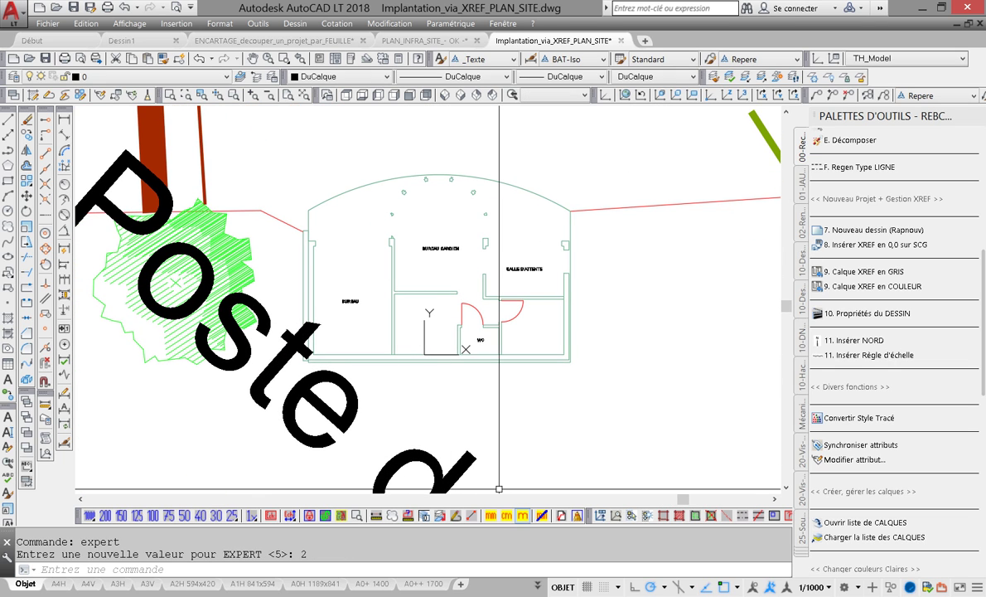
pyautogui.click(616, 514)
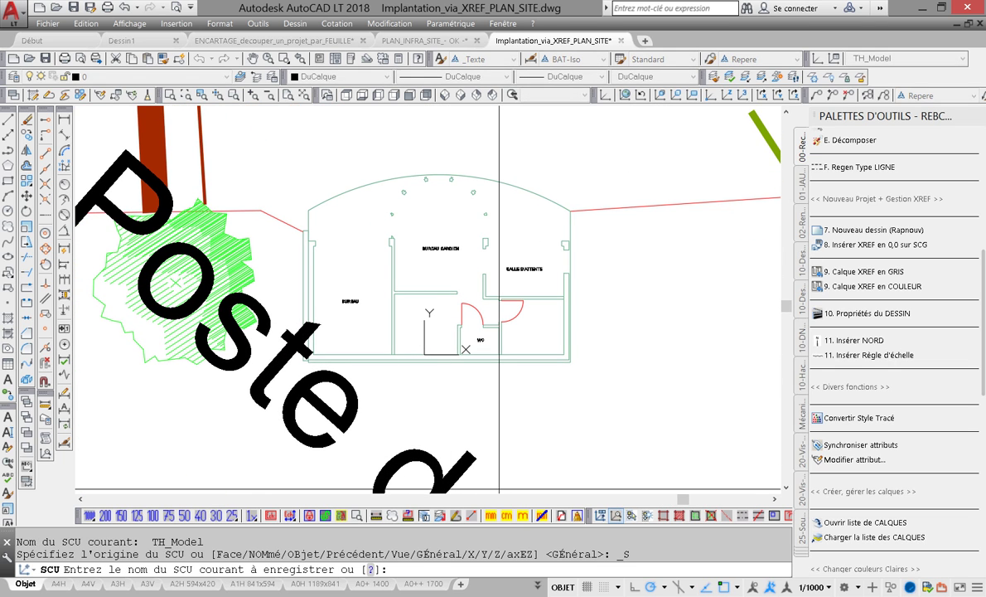
pyautogui.write('poste-')
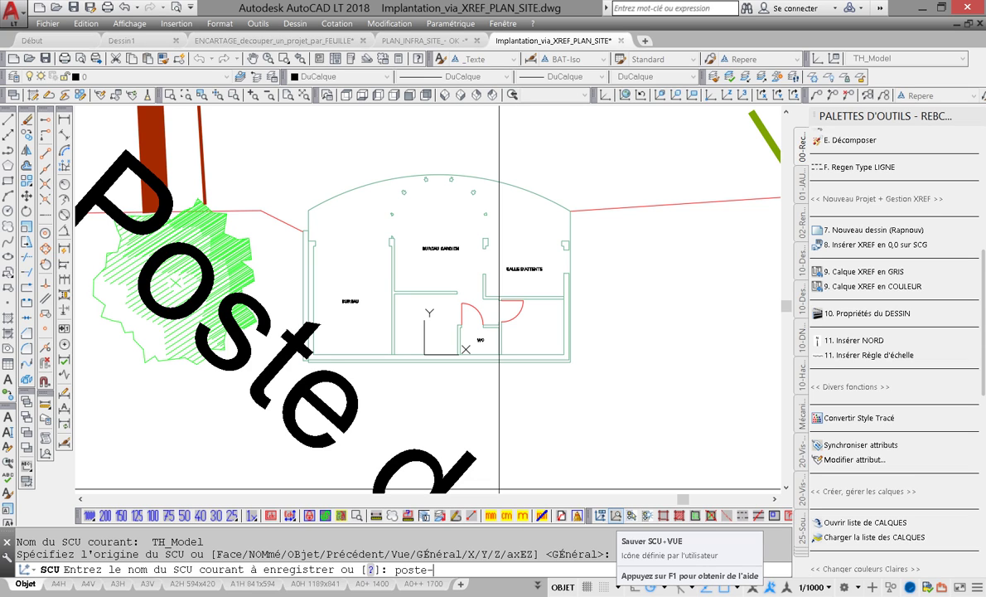
pyautogui.write('garde')
pyautogui.press('Return')
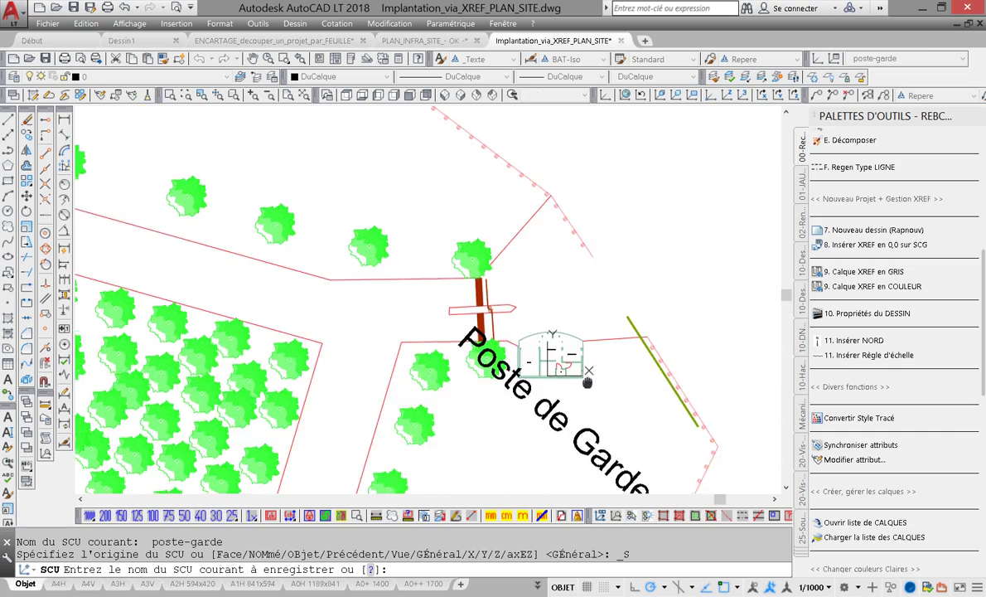
# Realign the site plan from two points on the long wall of the Bureaux building facing the site boundary
pyautogui.moveTo(588, 382); pyautogui.dragTo(557, 217, button='middle')
pyautogui.moveTo(531, 353)
pyautogui.mouseDown(button='middle')
pyautogui.moveTo(561, 284)
pyautogui.moveTo(630, 224)
pyautogui.mouseUp(button='middle')
pyautogui.moveTo(419, 384); pyautogui.dragTo(597, 272, button='middle')
pyautogui.moveTo(367, 370); pyautogui.dragTo(578, 232, button='middle')
pyautogui.moveTo(363, 337); pyautogui.dragTo(588, 232, button='middle')
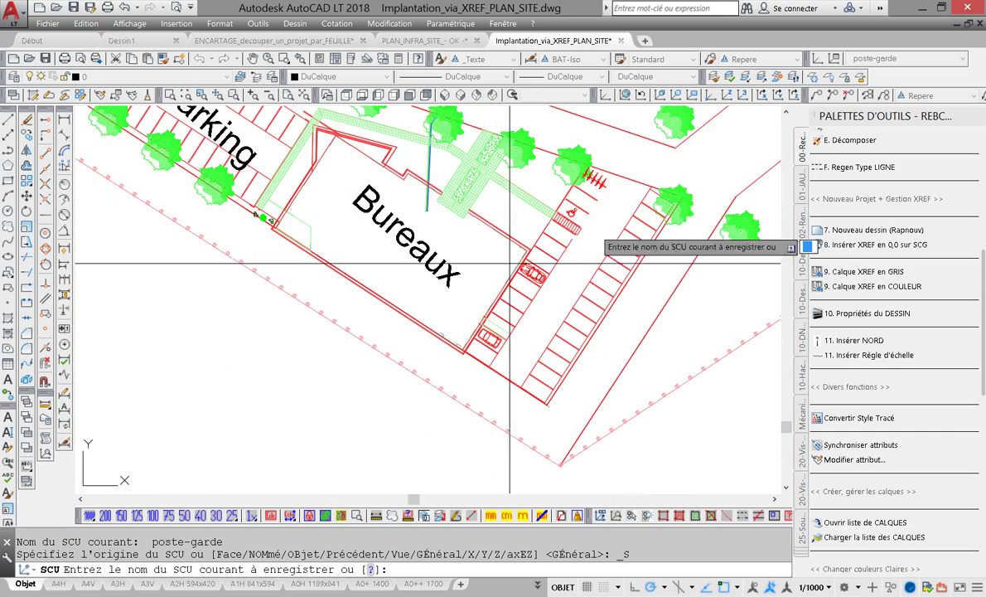
pyautogui.scroll(5, 509, 263)
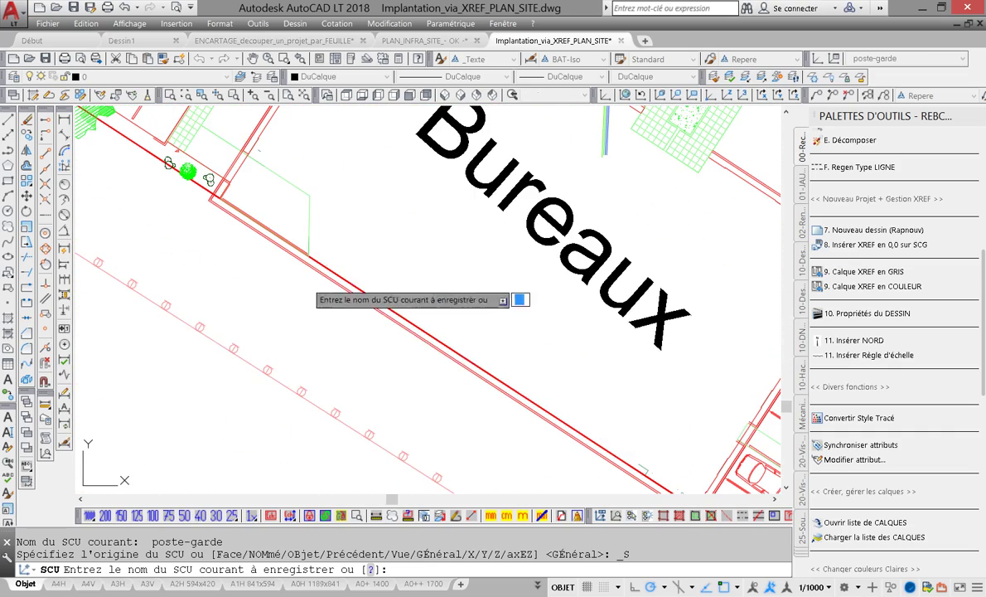
pyautogui.moveTo(307, 282)
pyautogui.mouseDown(button='middle')
pyautogui.moveTo(413, 390)
pyautogui.moveTo(387, 354)
pyautogui.mouseUp(button='middle')
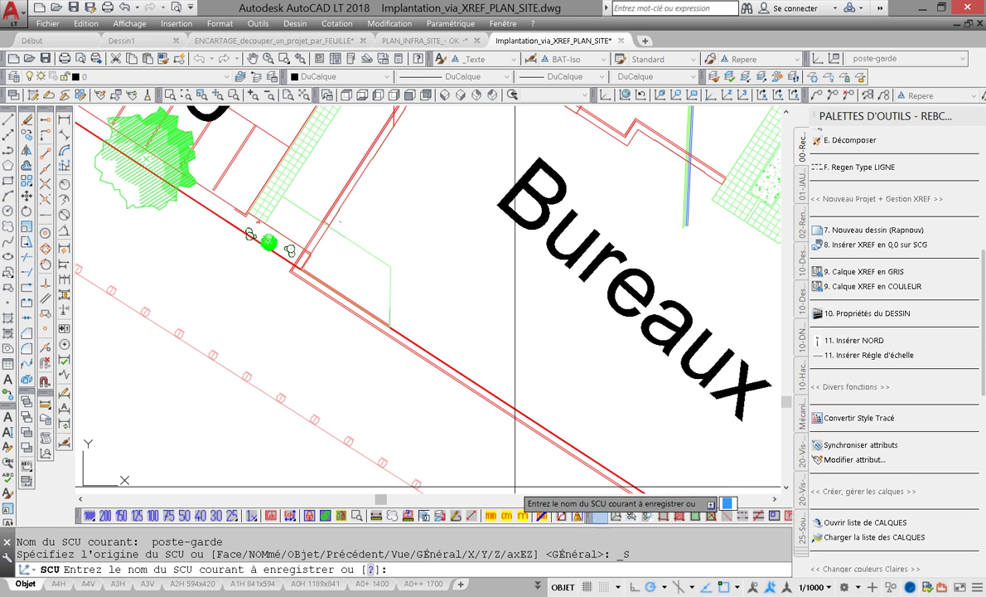
pyautogui.scroll(7, 506, 436)
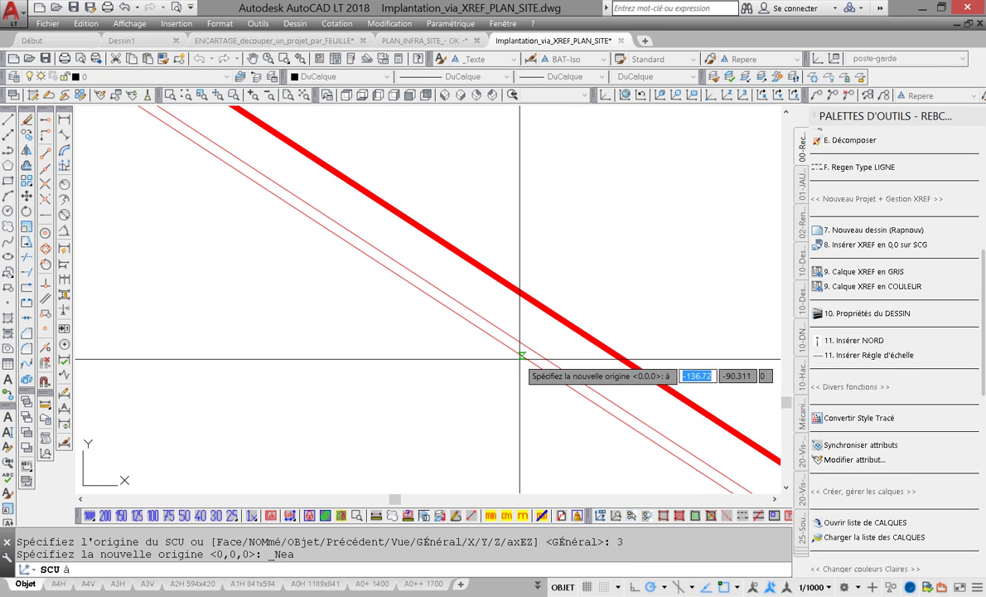
pyautogui.click(519, 355)
pyautogui.click(566, 387)
# Frame the Bureaux building with its parking and save the view and coordinate system under the name bureaux
pyautogui.scroll(-6, 519, 267)
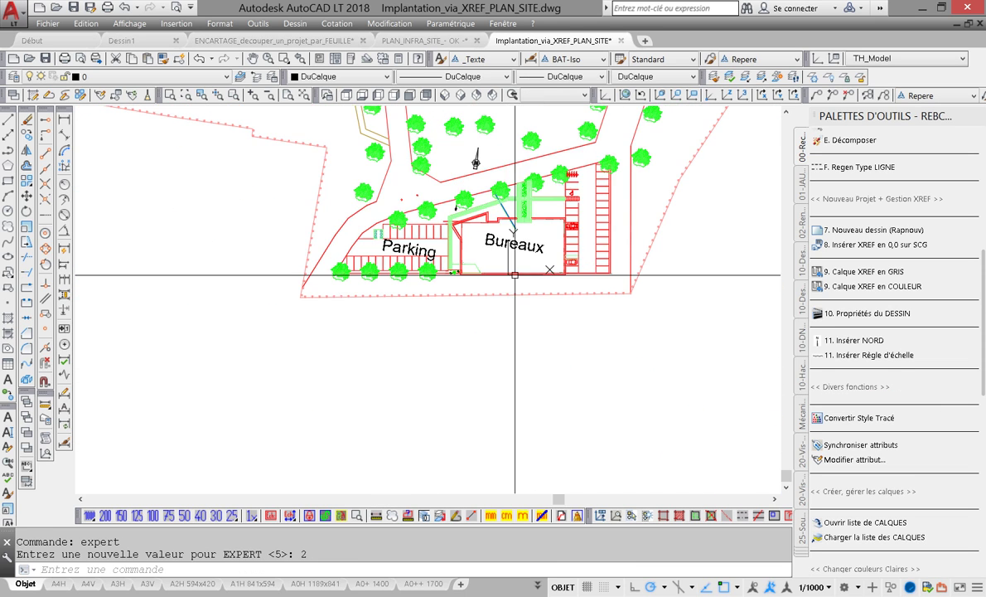
pyautogui.scroll(4, 510, 315)
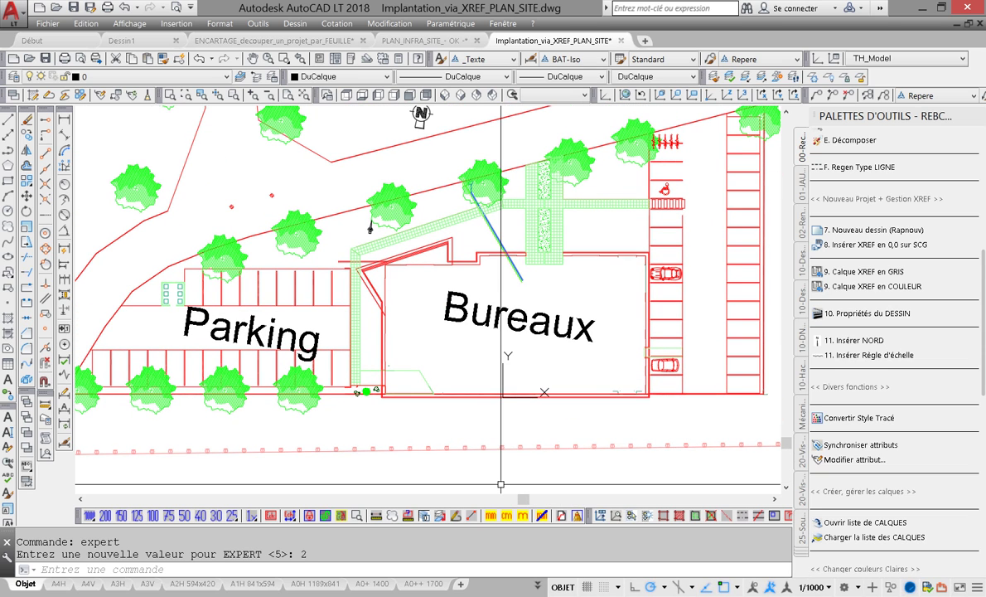
pyautogui.click(616, 515)
pyautogui.write('bure')
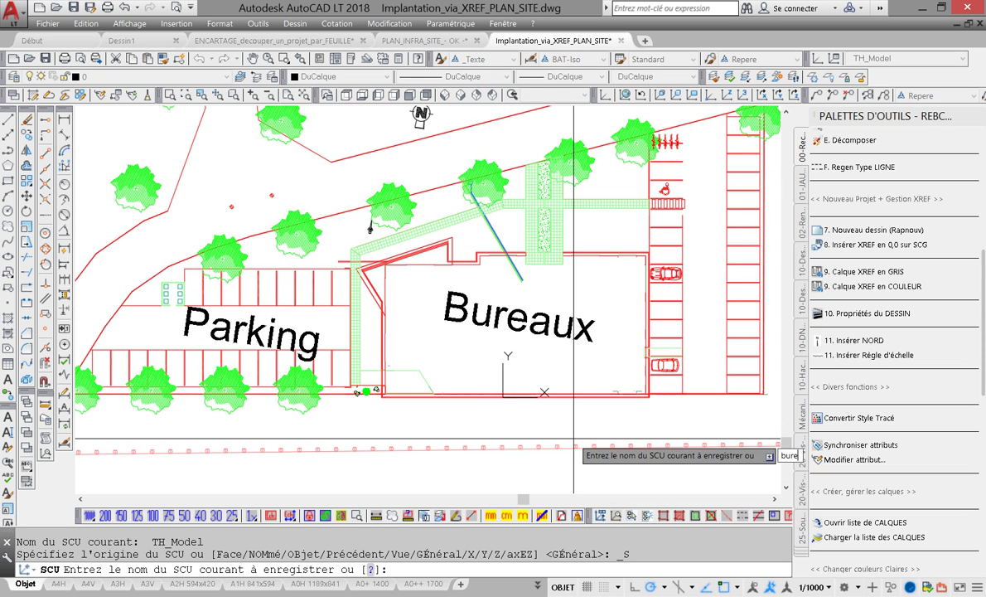
pyautogui.write('ez')
pyautogui.press('BackSpace')
pyautogui.press('BackSpace')
pyautogui.write('ayx')
pyautogui.press('Return')
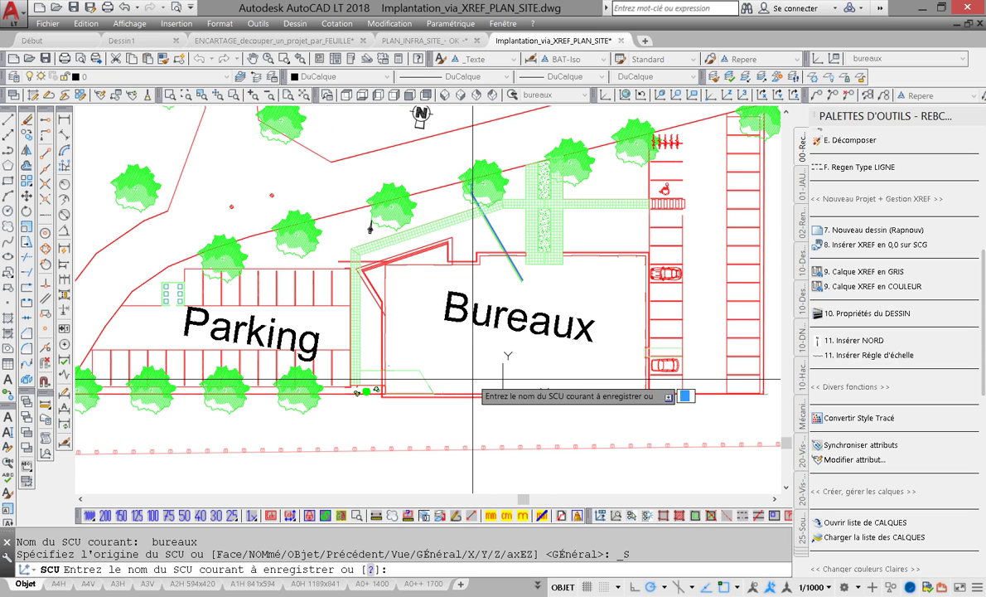
# Show the whole site plan and save the drawing under the new name Implantation_via_XREF_PLAN_SITE - AVEC VUES -.dwg
pyautogui.scroll(-6, 473, 386)
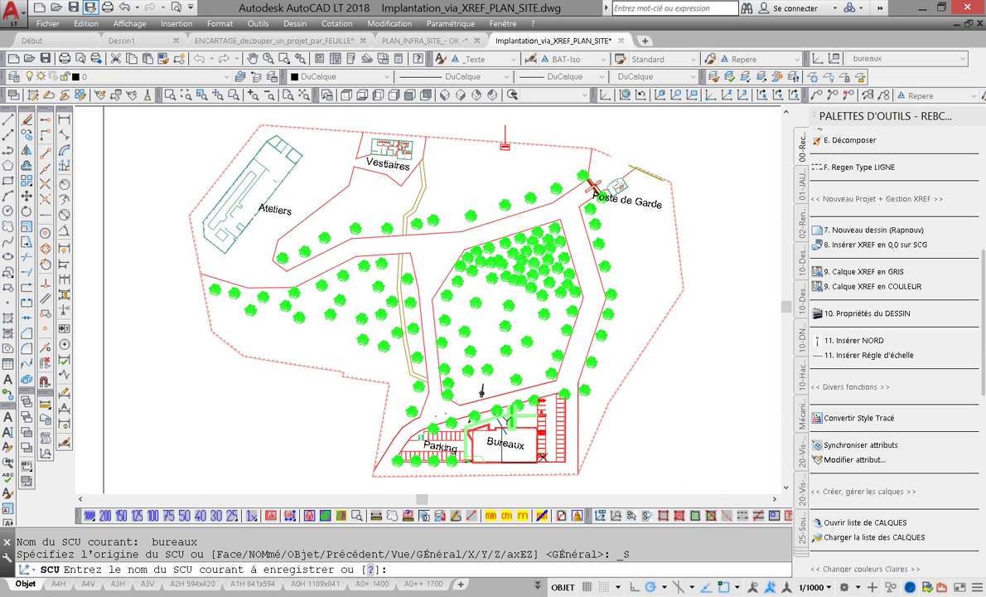
pyautogui.click(91, 7)
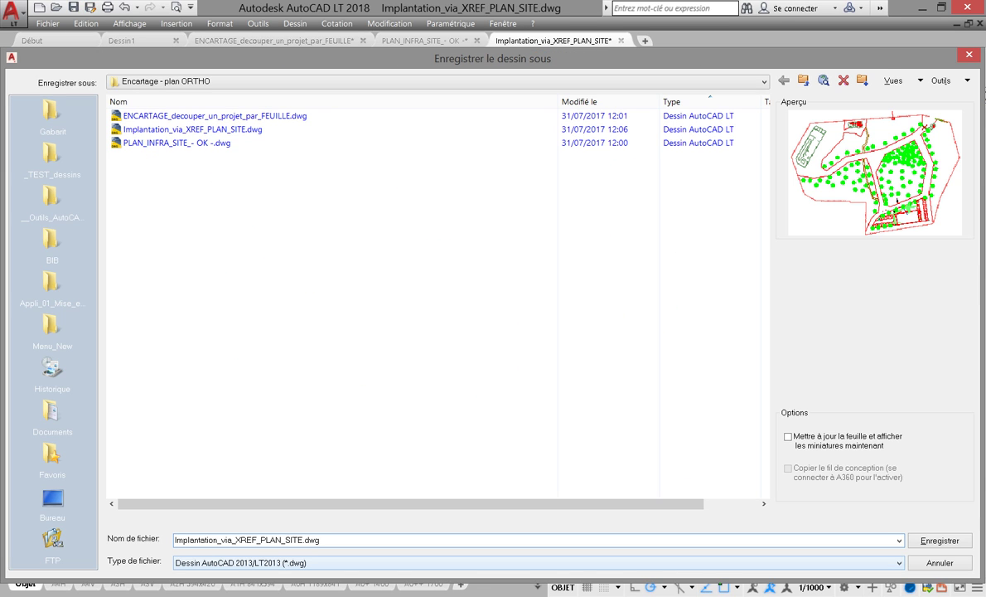
pyautogui.write('- AVEC B')
pyautogui.press('BackSpace')
pyautogui.write('VUES -')
pyautogui.press('Return')
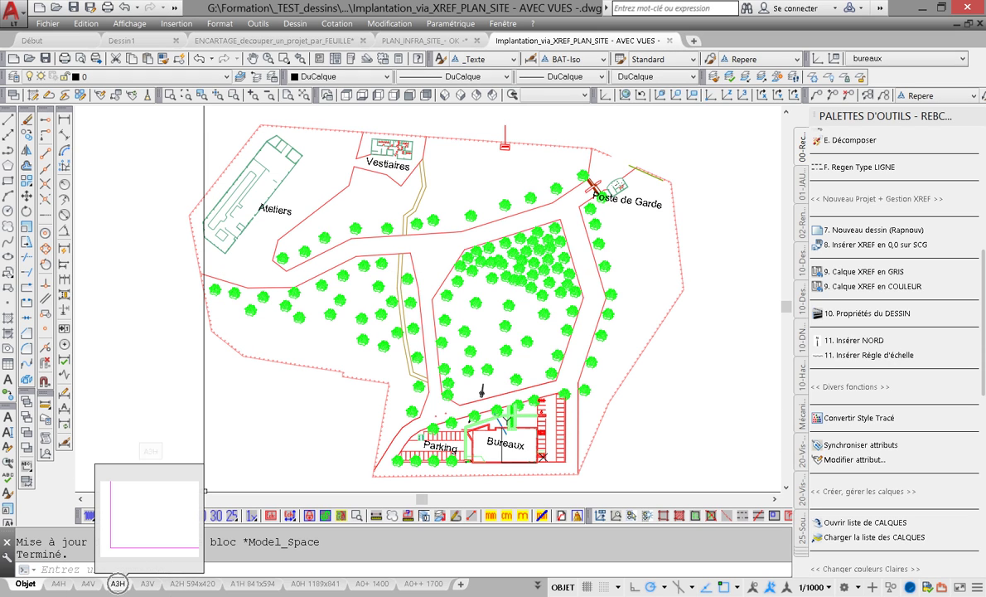
# Switch to the A3H layout and zoom to the extents of its sheet
pyautogui.click(117, 584)
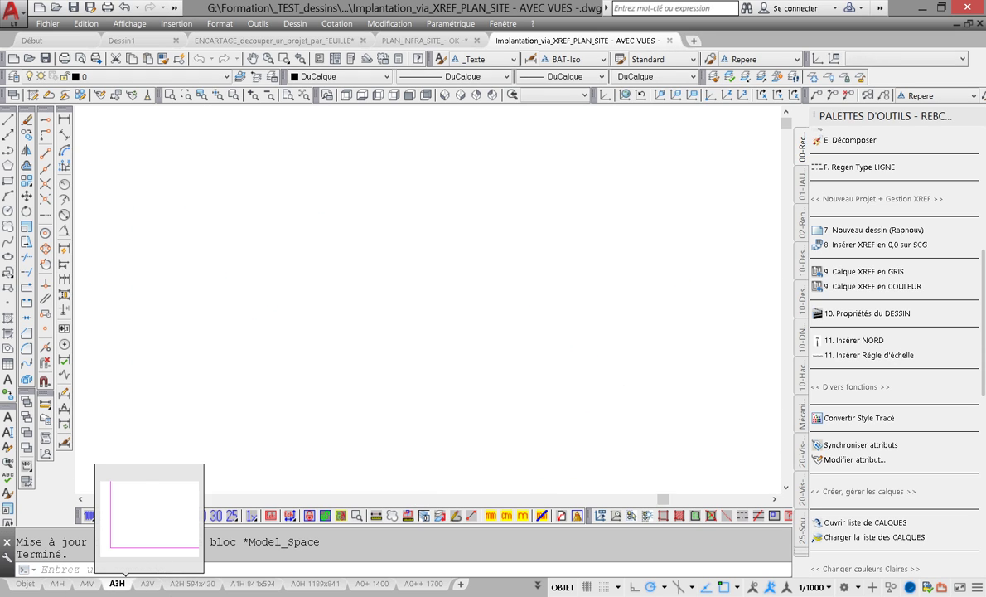
pyautogui.middleClick(314, 376)
pyautogui.middleClick(314, 377)
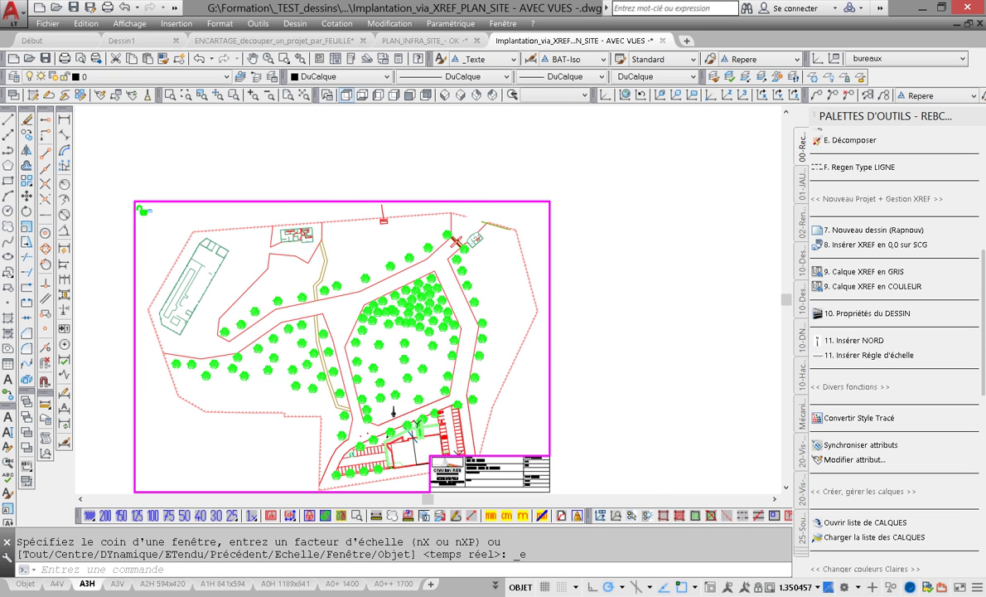
# Show the site plan in top view at full extents in the A3H viewport and restore the saved view ateliers
pyautogui.click(322, 95)
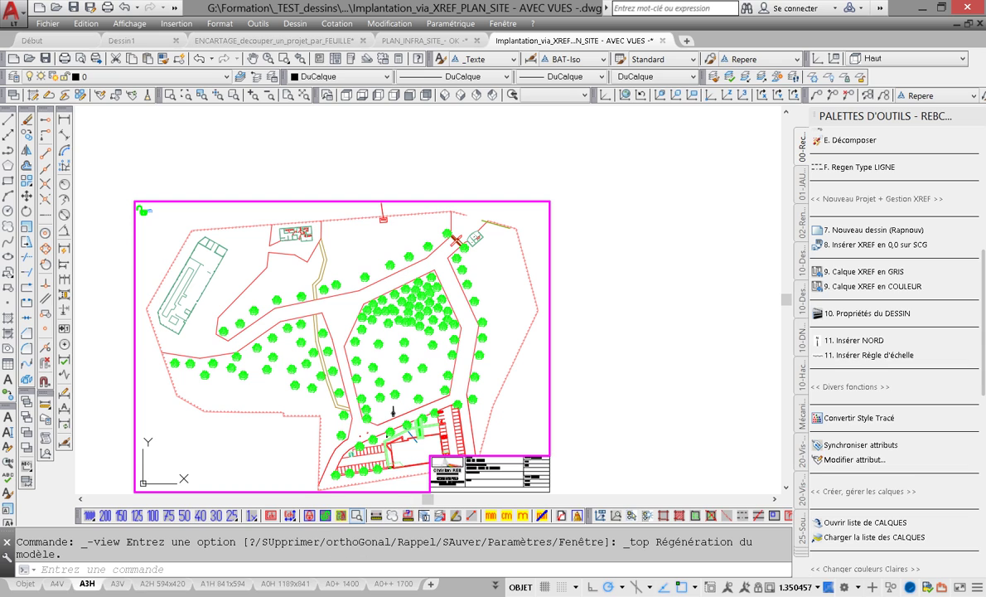
pyautogui.click(357, 514)
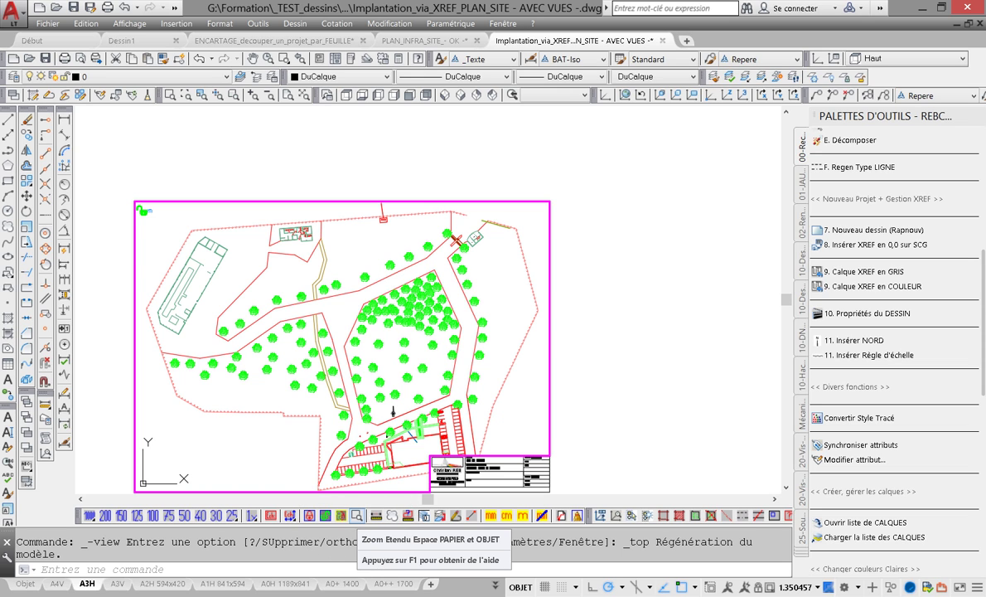
pyautogui.click(356, 515)
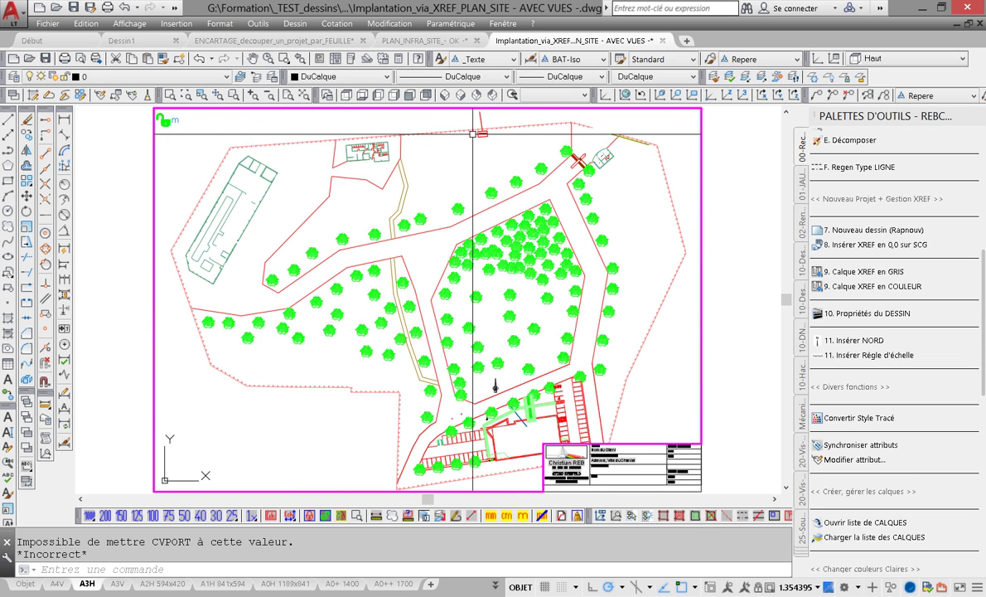
pyautogui.click(543, 95)
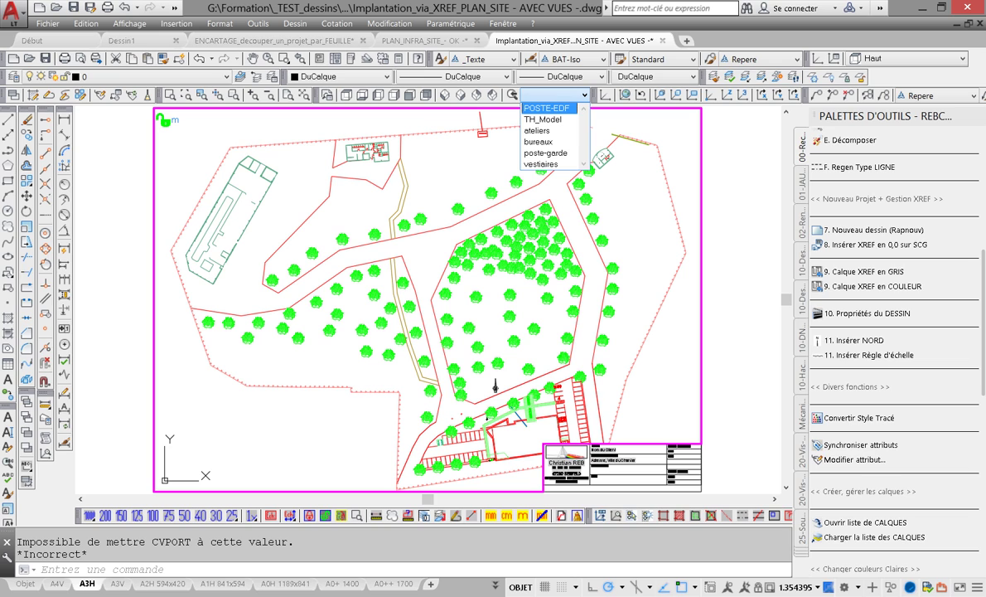
pyautogui.click(539, 130)
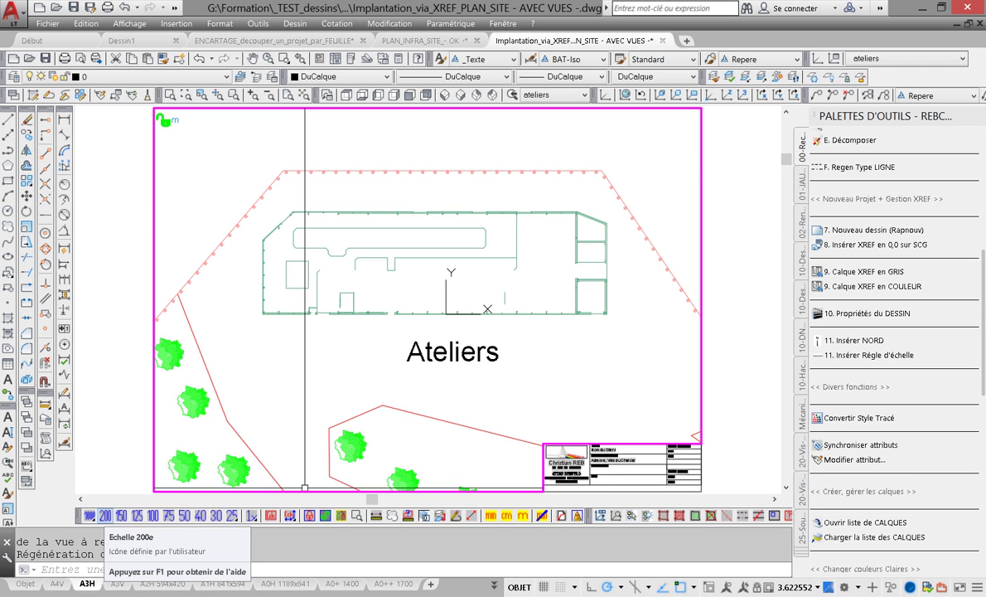
# Try the 1/200 scale on the Ateliers viewport and undo it
pyautogui.click(105, 515)
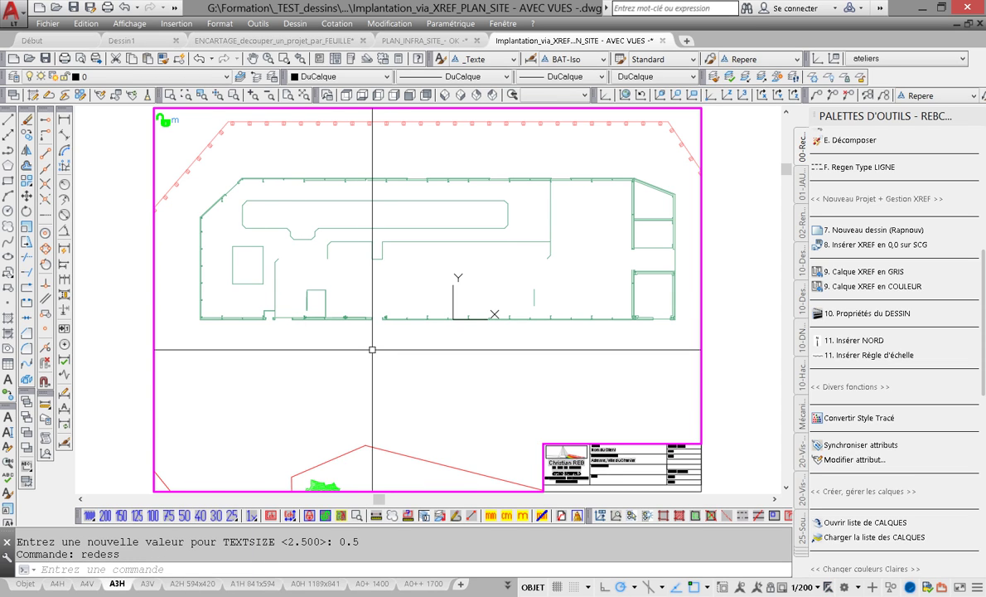
pyautogui.hotkey('ctrl', 'z')
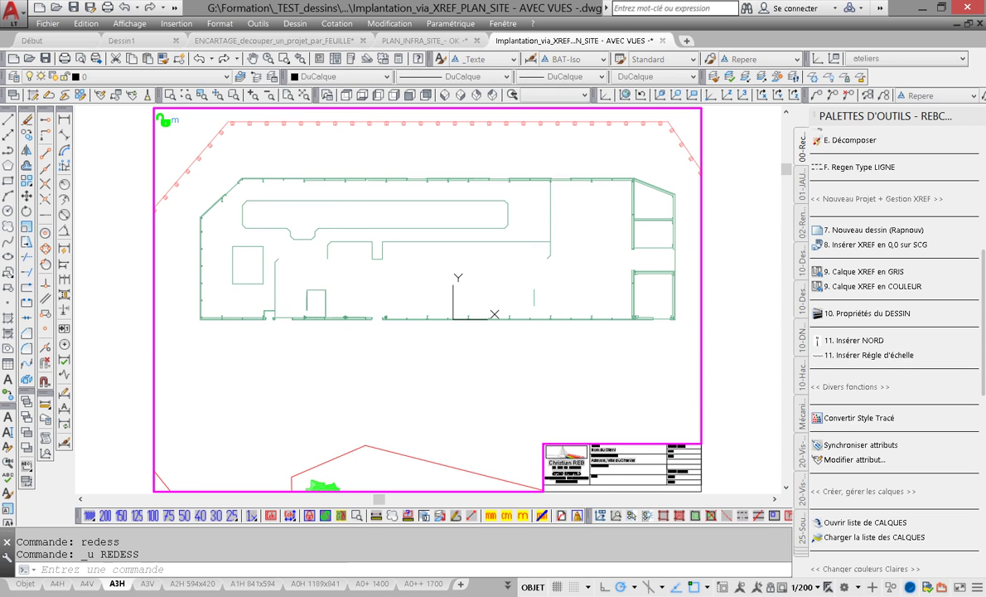
pyautogui.click(496, 382)
pyautogui.hotkey('ctrl', 'z')
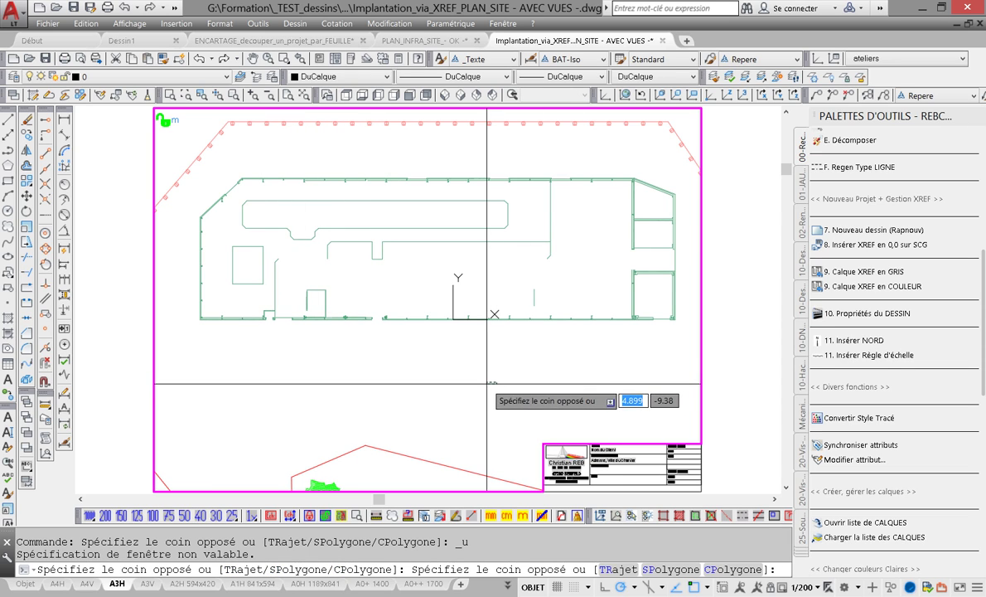
pyautogui.press('Escape')
pyautogui.hotkey('ctrl', 'z')
pyautogui.hotkey('ctrl', 'z')
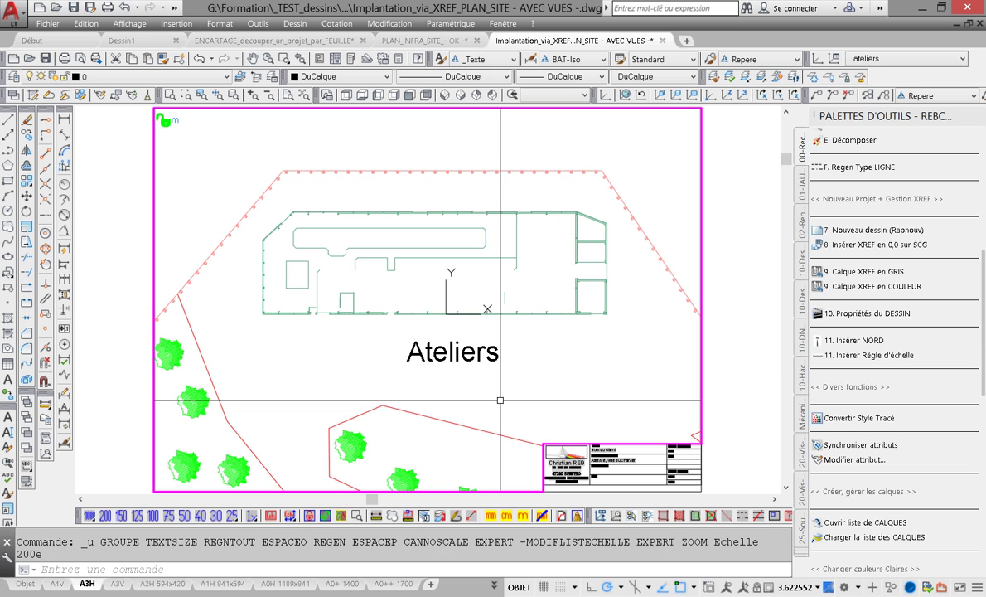
# Enable automatic addition of annotation scales and set the Ateliers viewport scale to 1/200, dismissing the locked xref warning
pyautogui.click(743, 586)
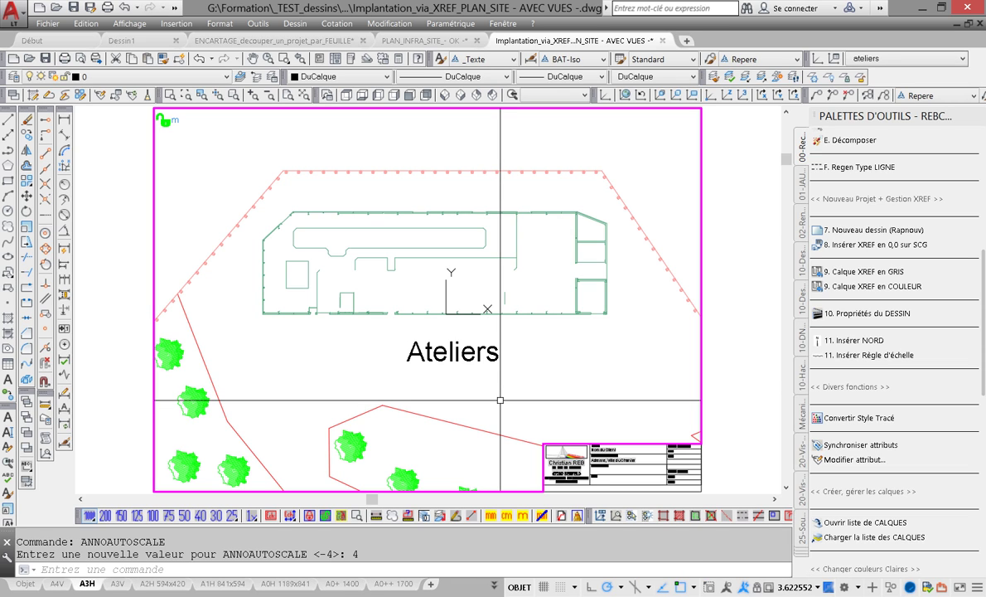
pyautogui.click(105, 515)
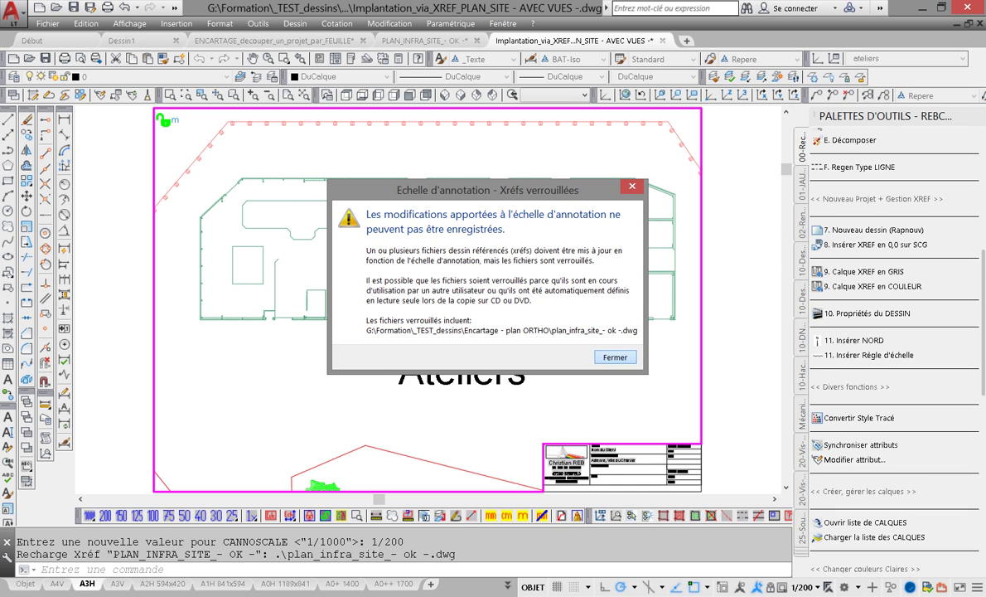
pyautogui.click(614, 357)
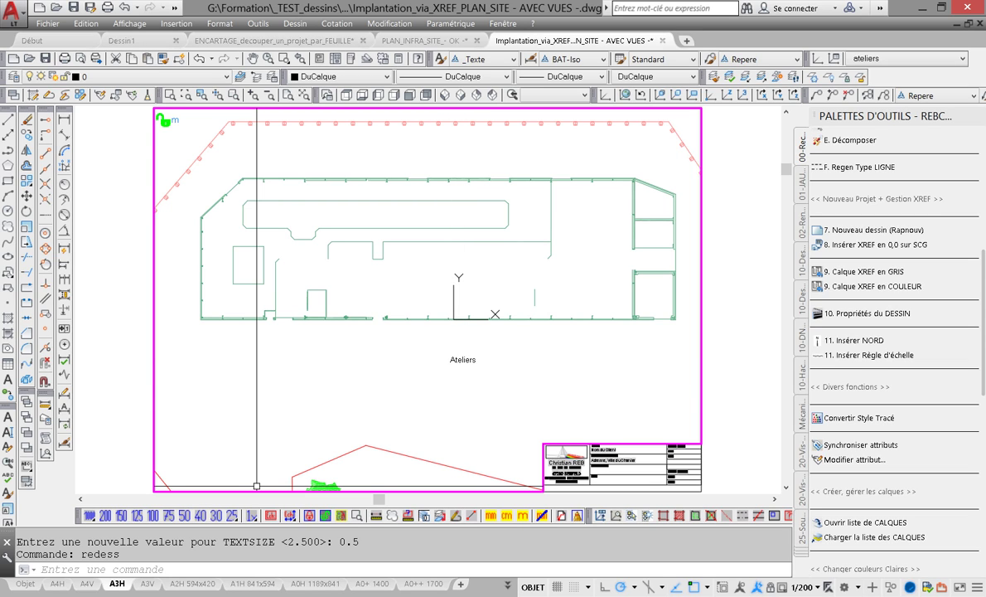
# Duplicate the A3H layout and lock the viewport on the original sheet
pyautogui.keyDown('ctrl'); pyautogui.moveTo(117, 584); pyautogui.dragTo(137, 584); pyautogui.keyUp('ctrl')
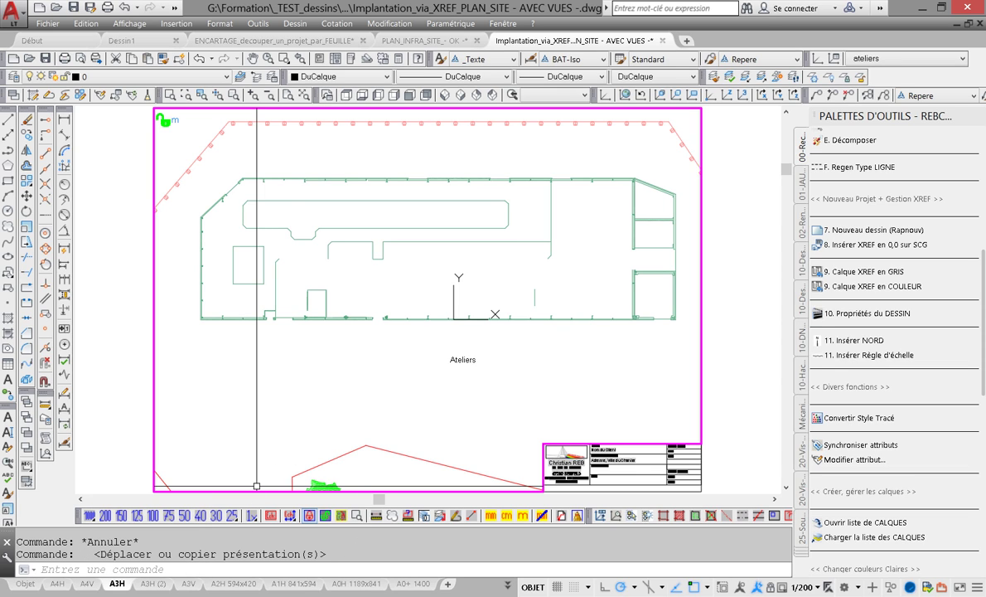
pyautogui.click(309, 515)
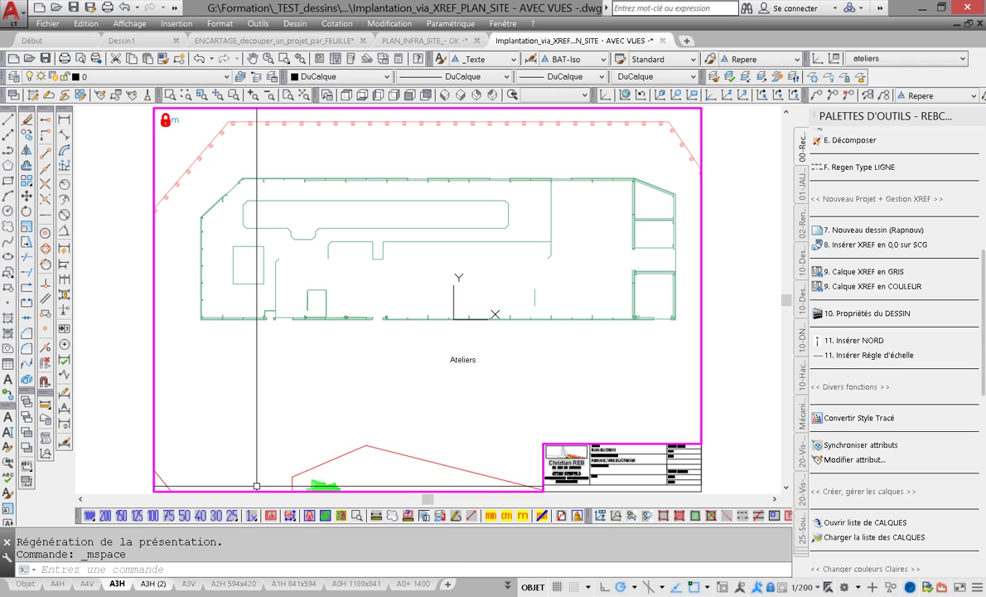
# Activate the viewport on the copied A3H layout and restore the saved view poste-garde in it
pyautogui.click(149, 583)
pyautogui.click(309, 345)
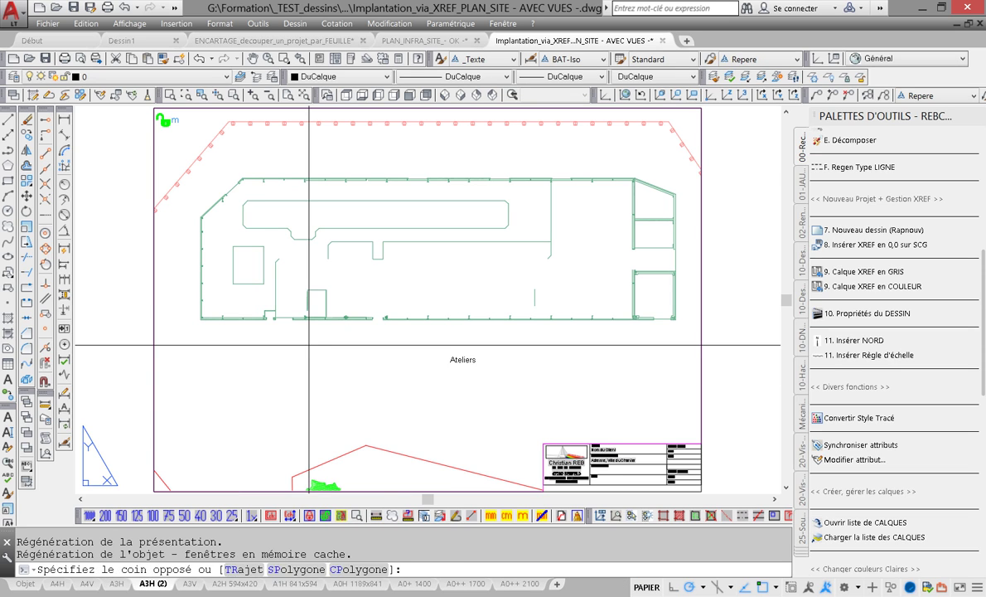
pyautogui.doubleClick(309, 345)
pyautogui.click(584, 94)
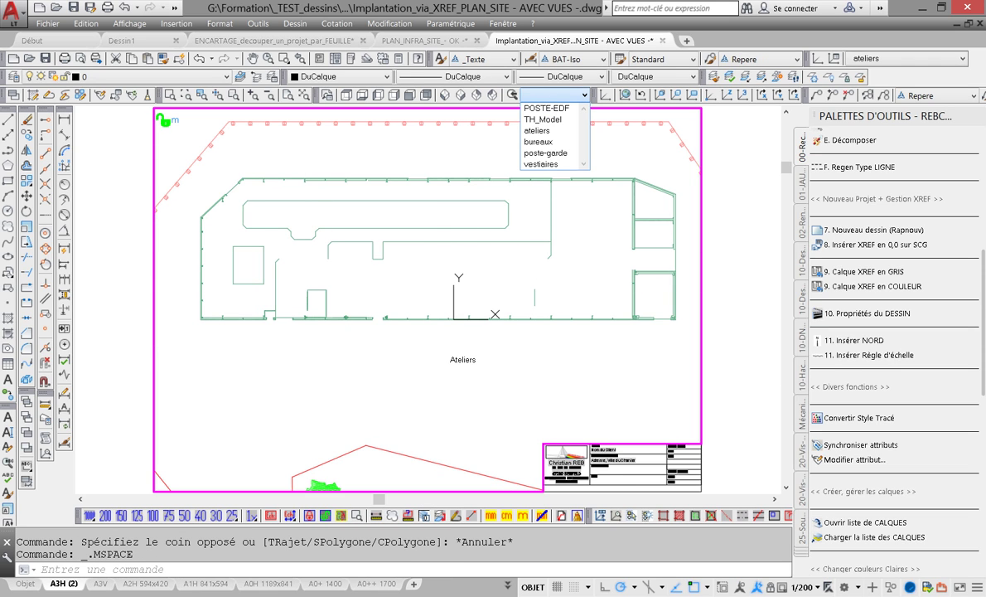
pyautogui.click(553, 153)
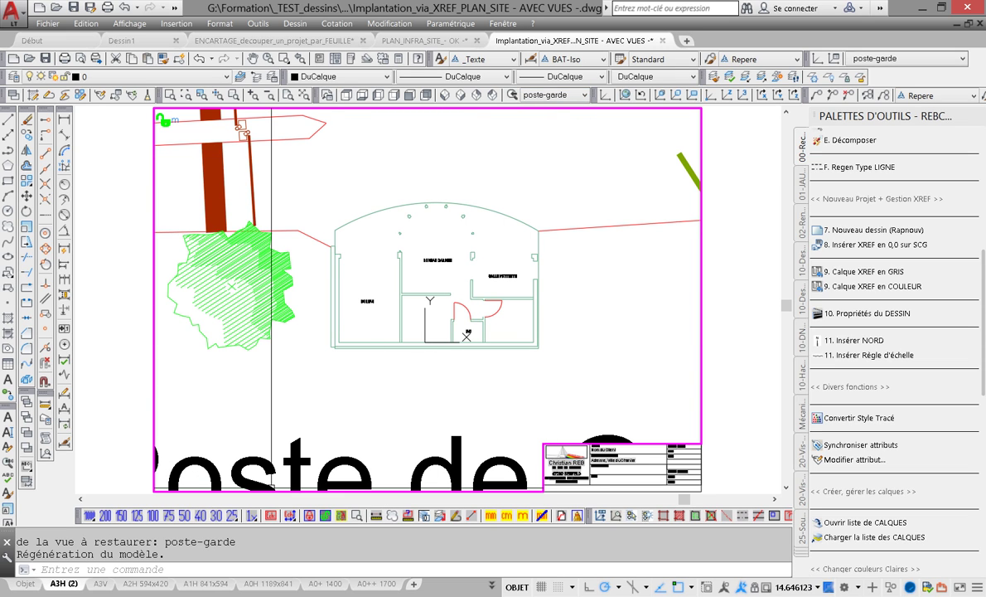
# Set the Poste de Garde viewport scale to 1/100, dismiss the locked xref warning and lock the viewport
pyautogui.click(152, 515)
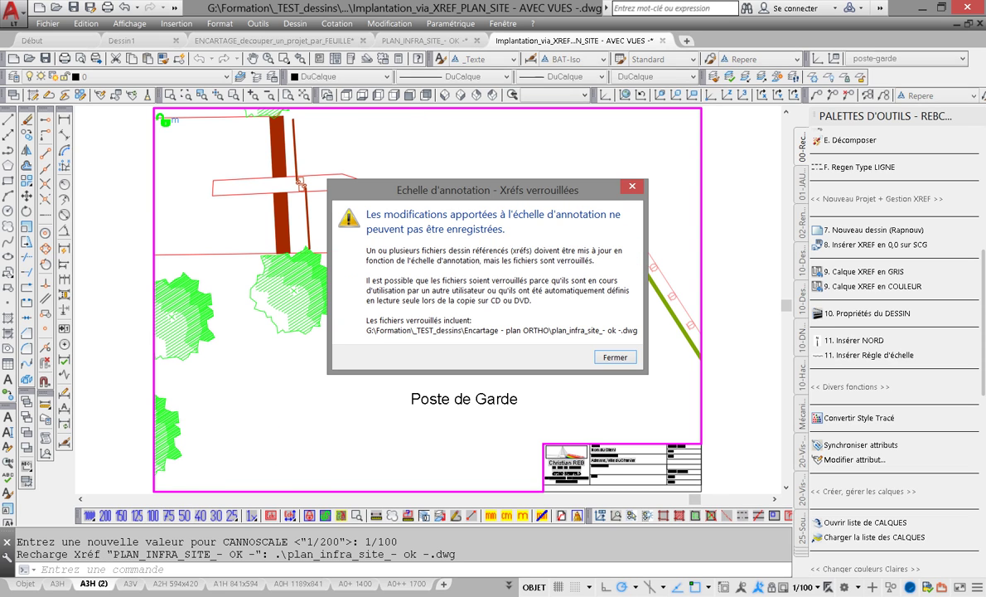
pyautogui.click(614, 356)
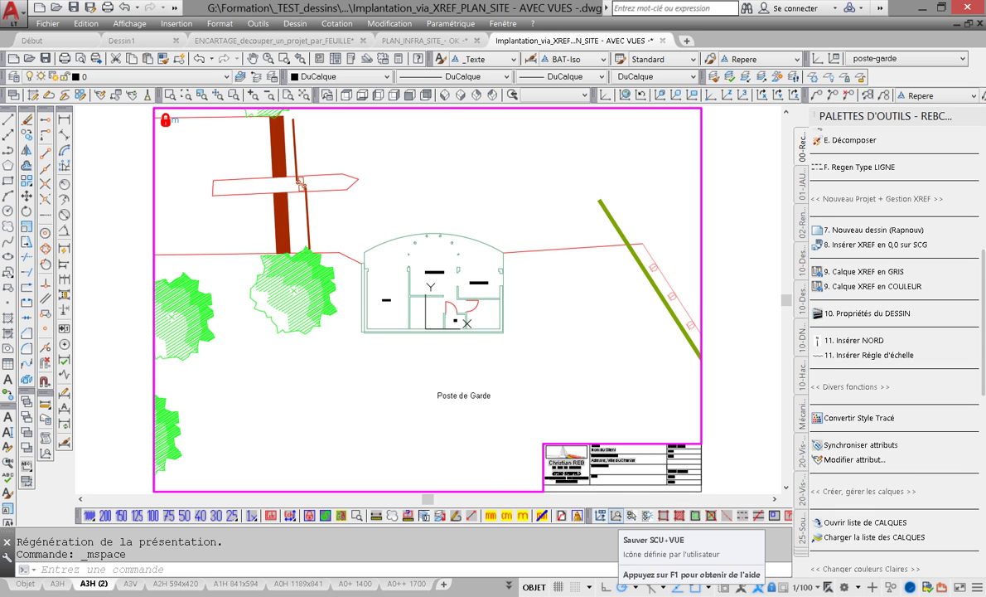
pyautogui.click(615, 515)
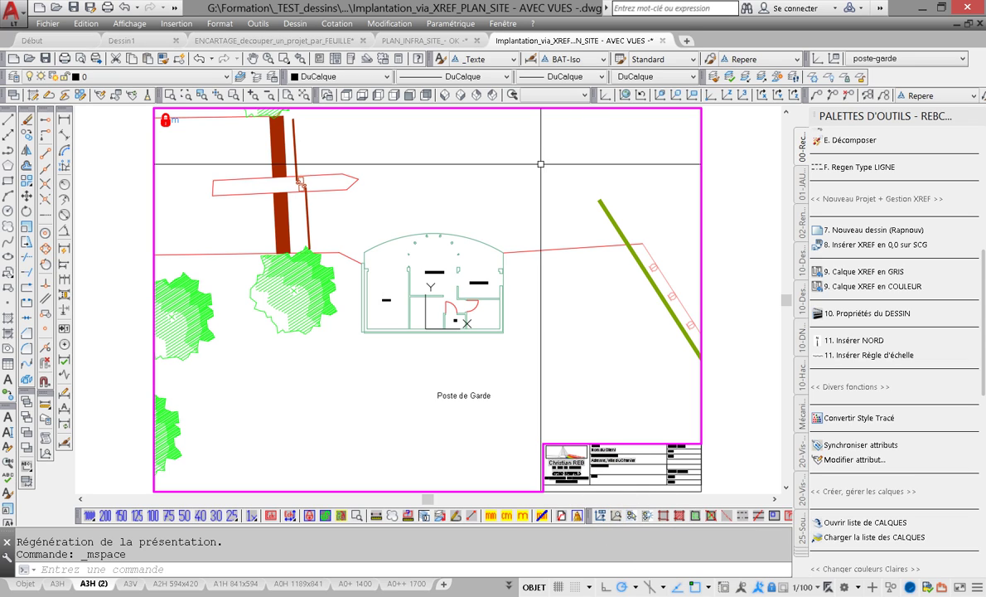